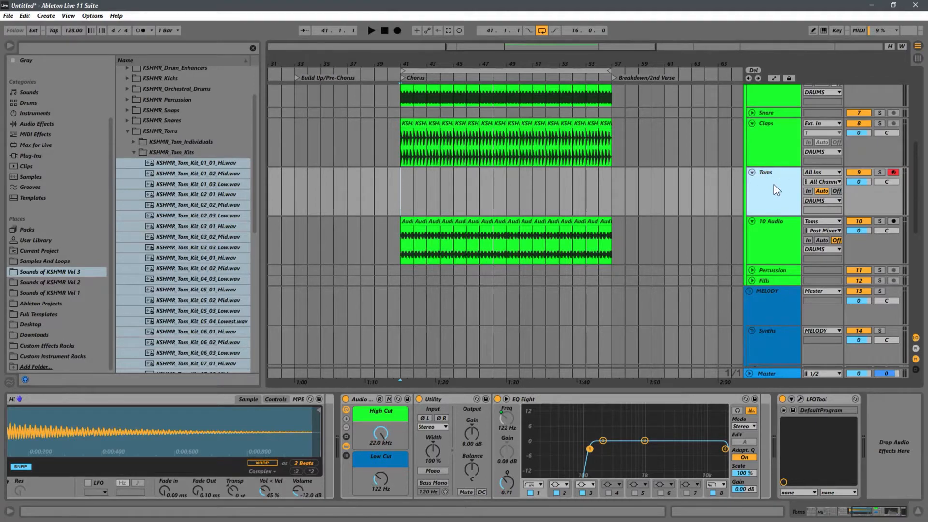
- Insert an audio track below the Toms track and assign the DRUMS group's colour to its grouped tracks and clips
key(ctrl+t)
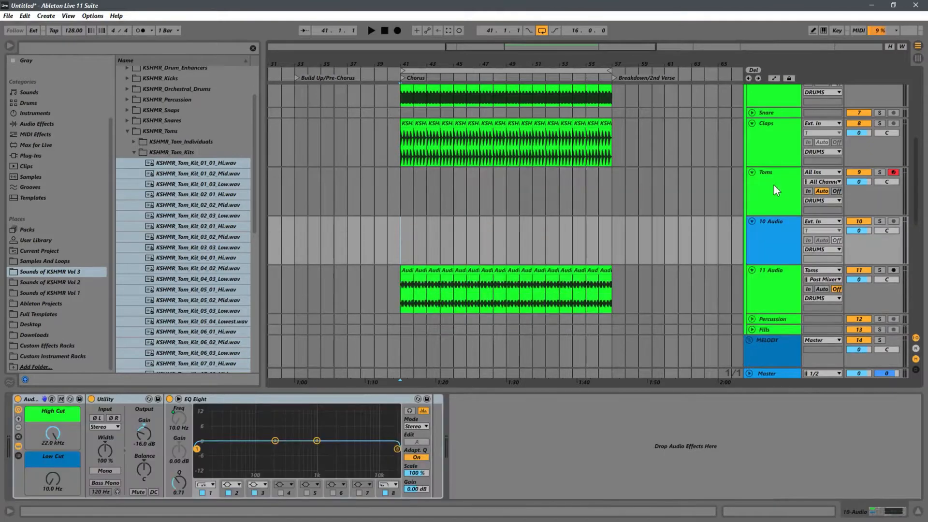
scroll(778, 115, up, 3)
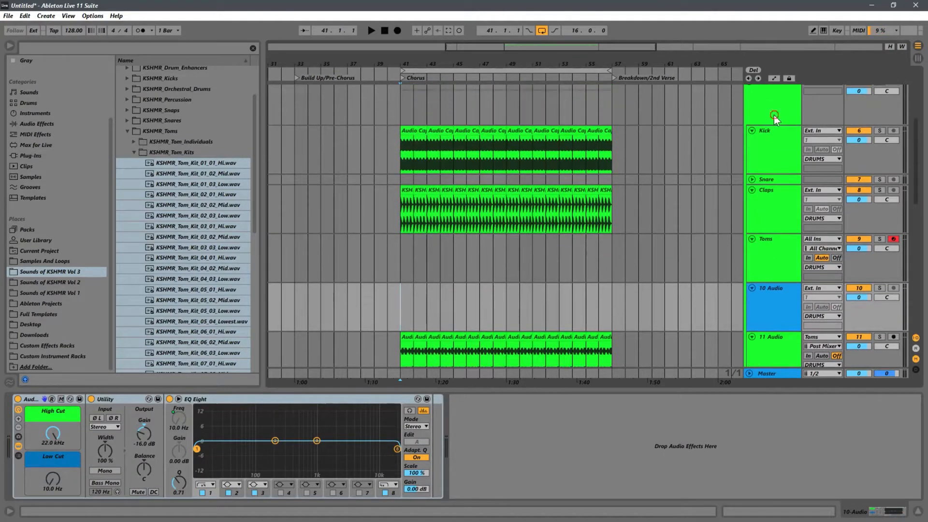
right_click(773, 115)
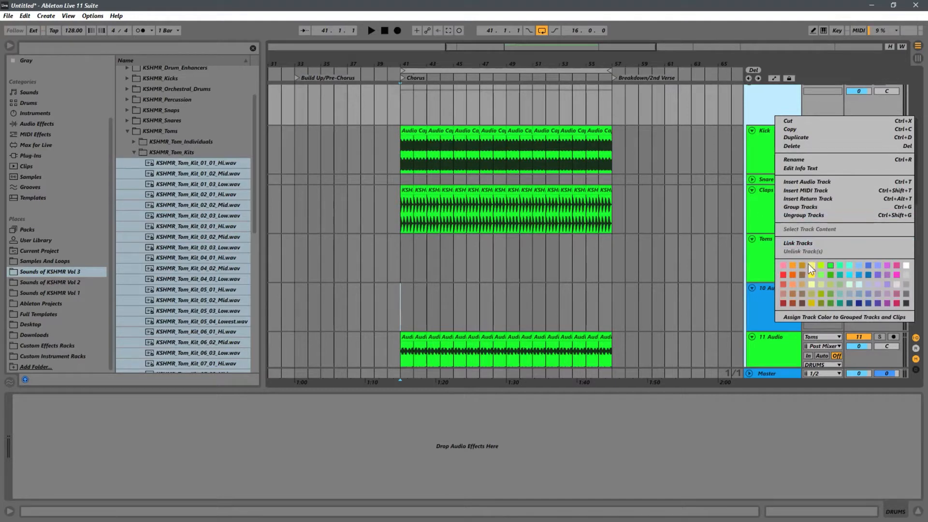
click(797, 317)
scroll(680, 214, down, 2)
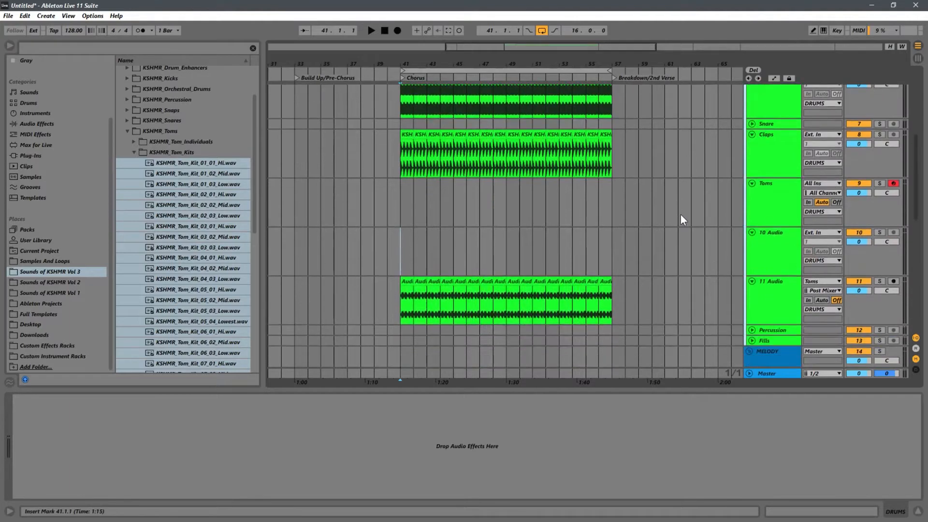
- Review the device chains on the new 10 Audio track and the Toms track
click(768, 247)
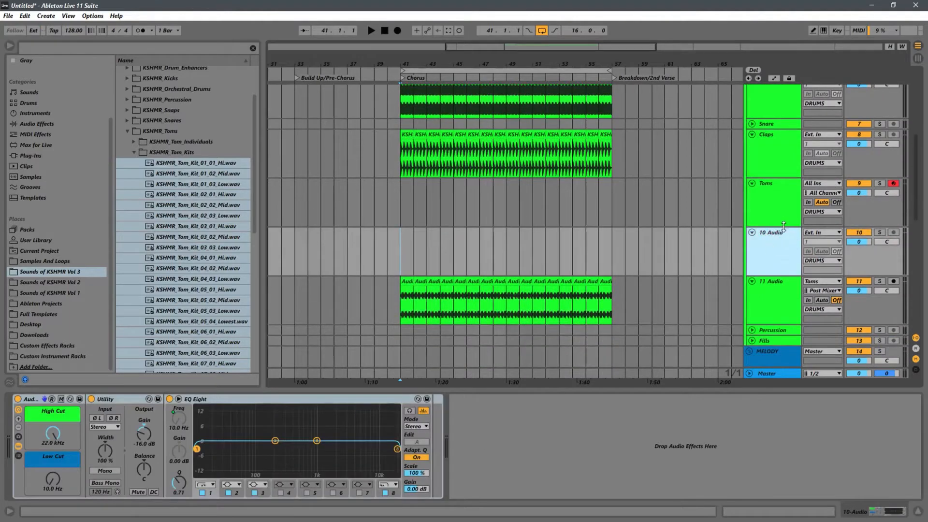
click(718, 196)
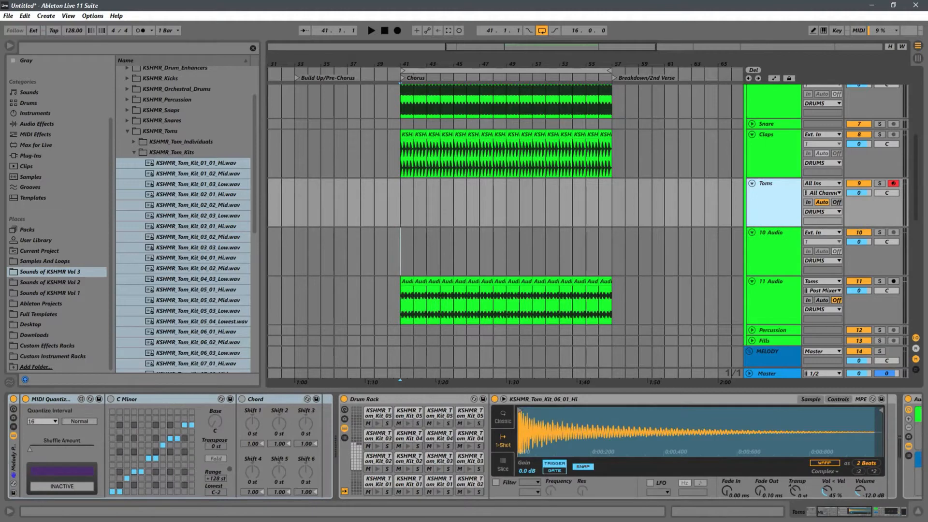
drag(828, 507, 859, 506)
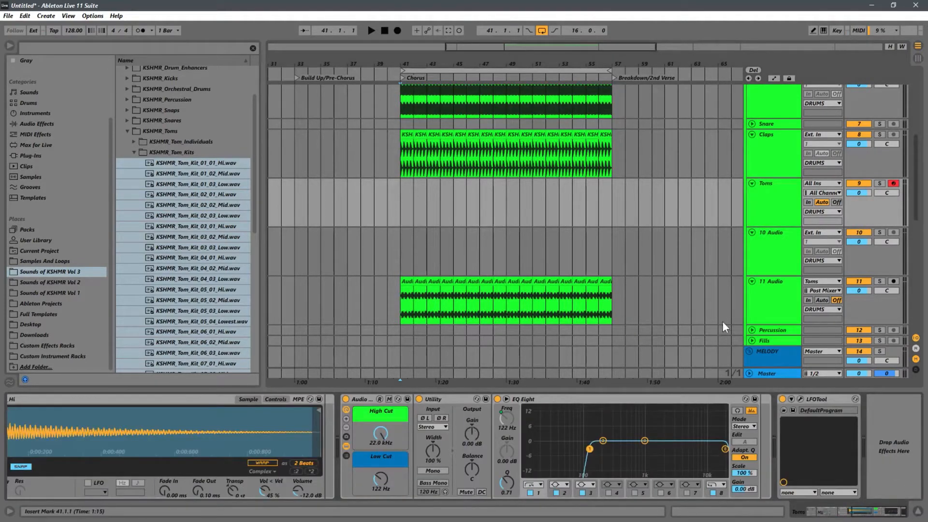
- Start arrangement recording on the Toms track from bar 41, at the beginning of the Chorus
click(399, 250)
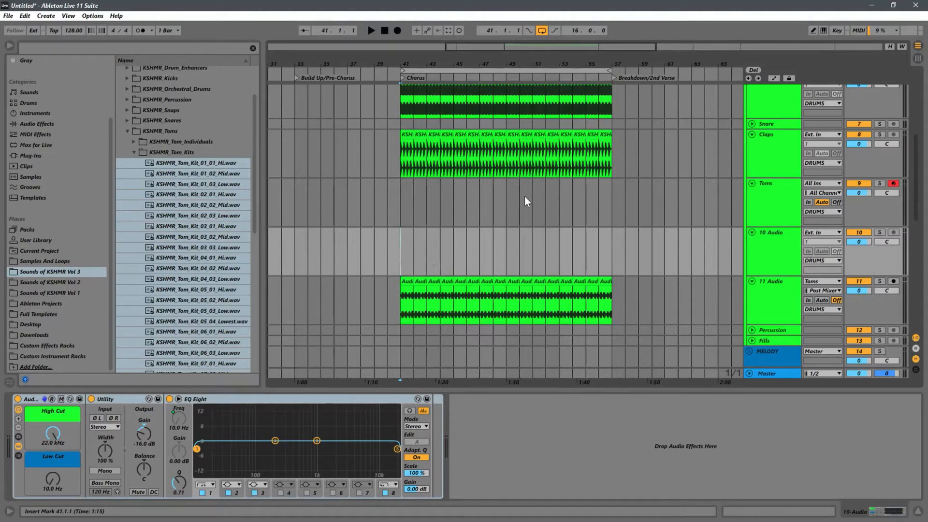
click(399, 207)
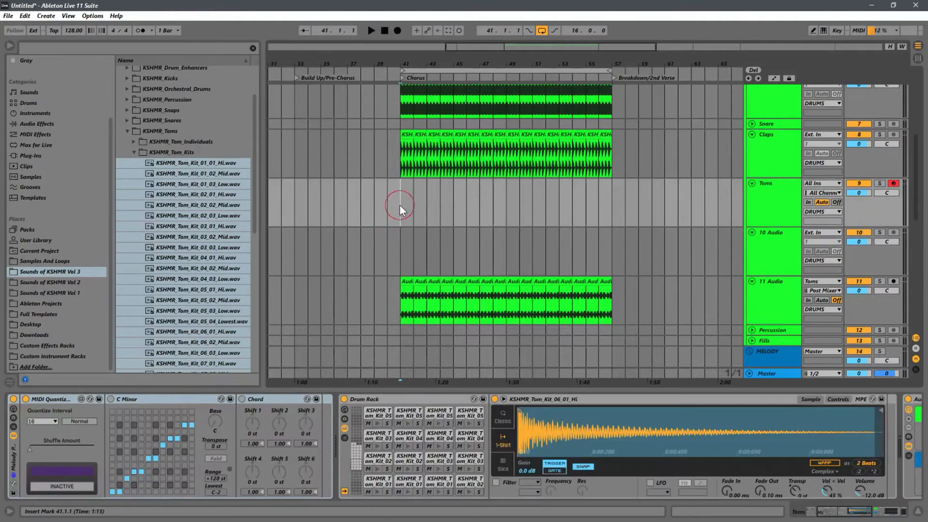
click(398, 31)
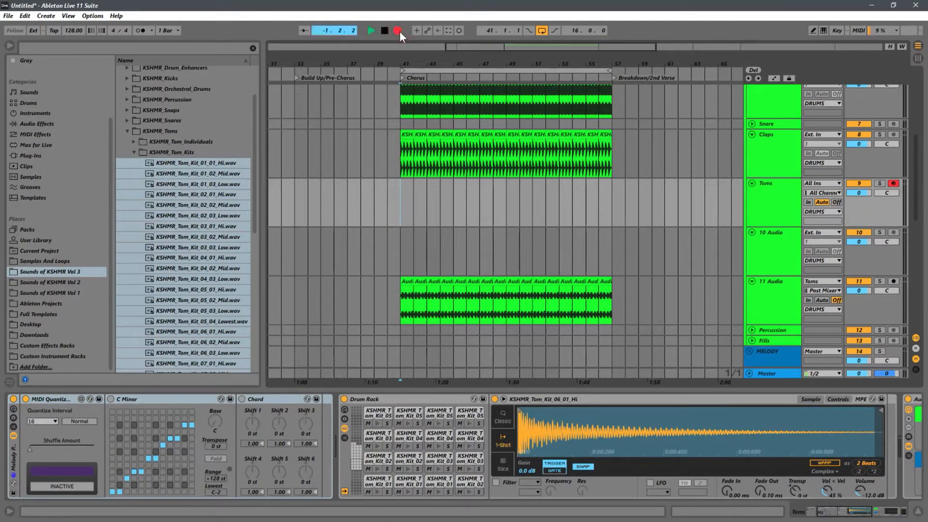
- Set the 10 Audio track's input source to Toms and arm it for recording alongside the Toms track
click(778, 237)
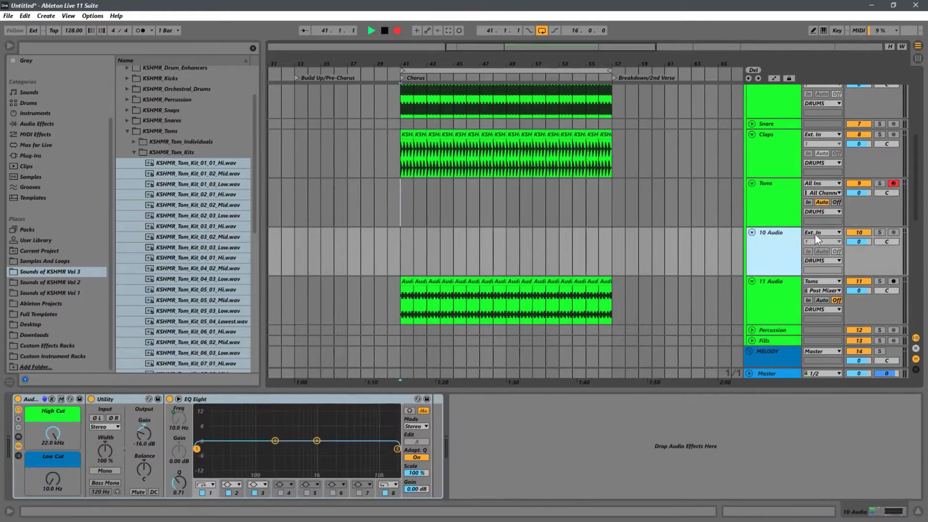
click(824, 232)
click(822, 327)
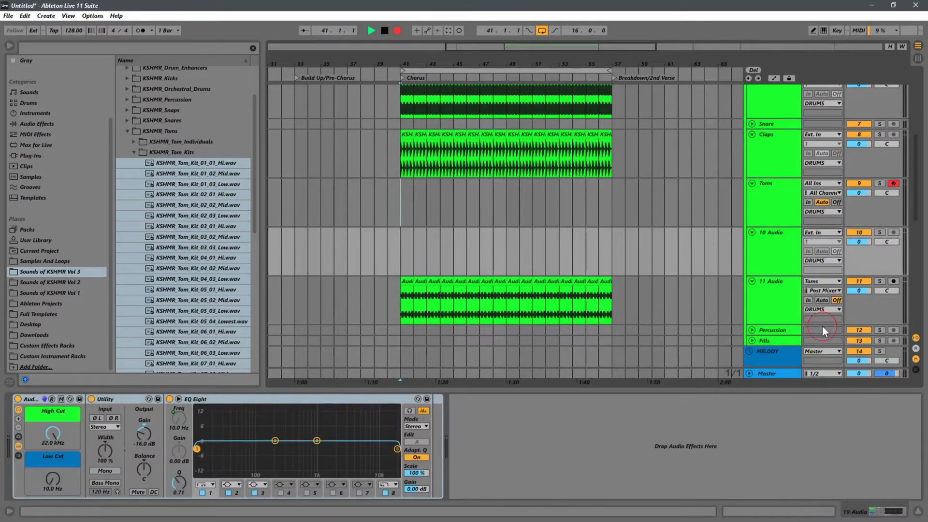
click(894, 232)
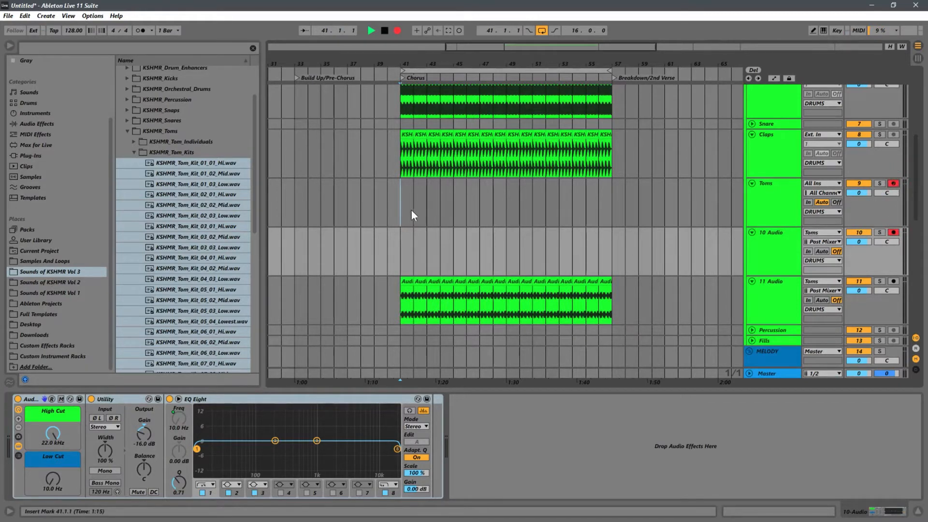
- Record looped tom takes through the Chorus from bar 41 on both armed tracks, and stop the transport
click(396, 207)
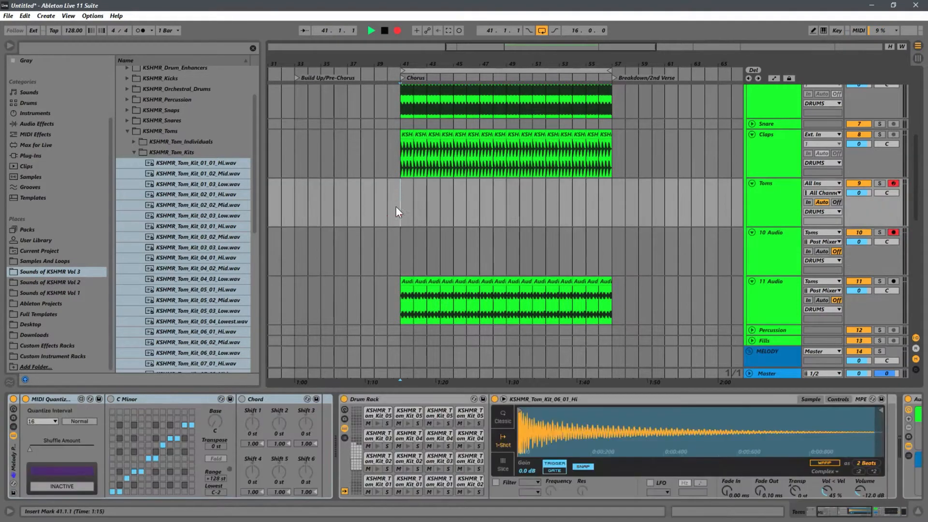
click(397, 31)
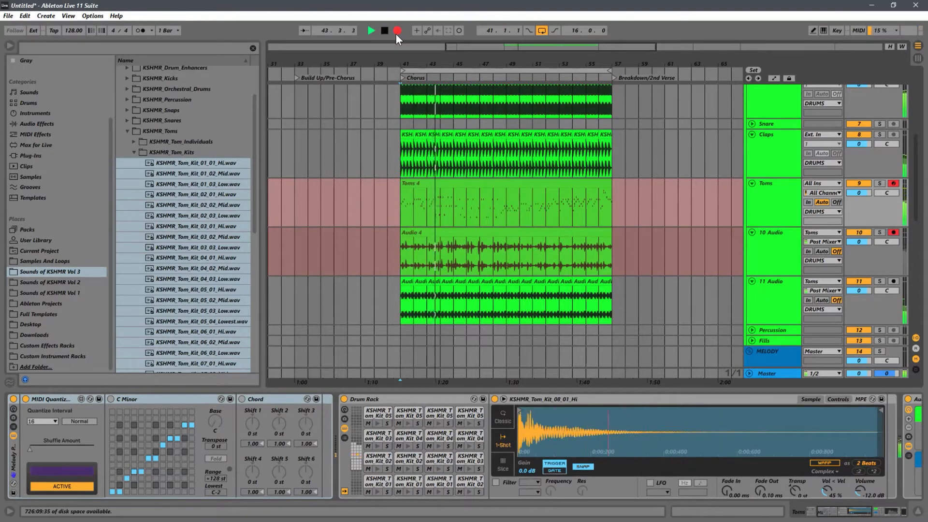
key(space)
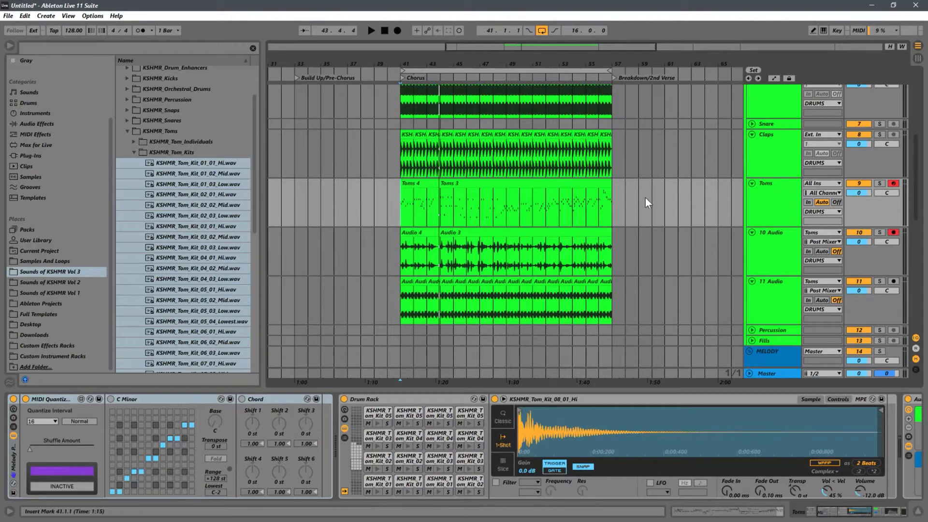
- Delete the recorded MIDI clips from the Toms track
drag(646, 198, 390, 190)
key(Delete)
click(653, 239)
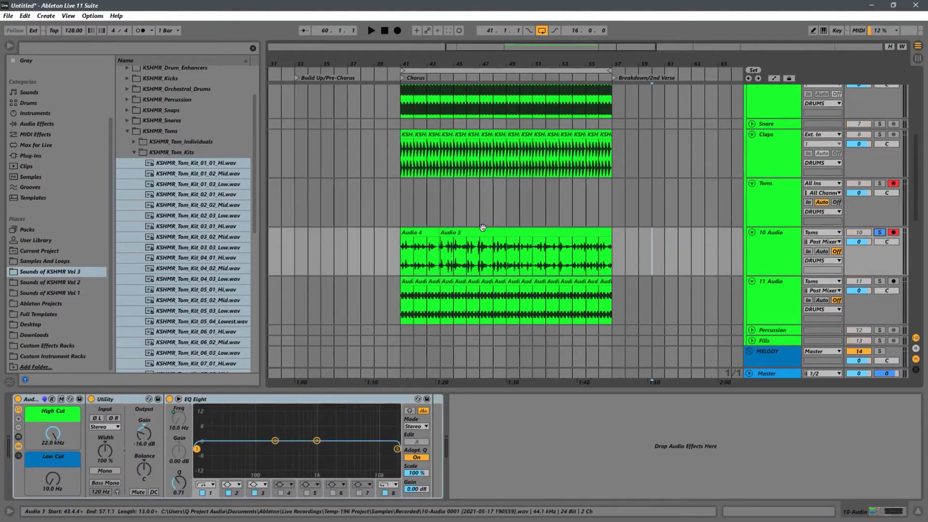
- Play the soloed 10 Audio track from bar 48 and turn its solo off
click(488, 263)
key(space)
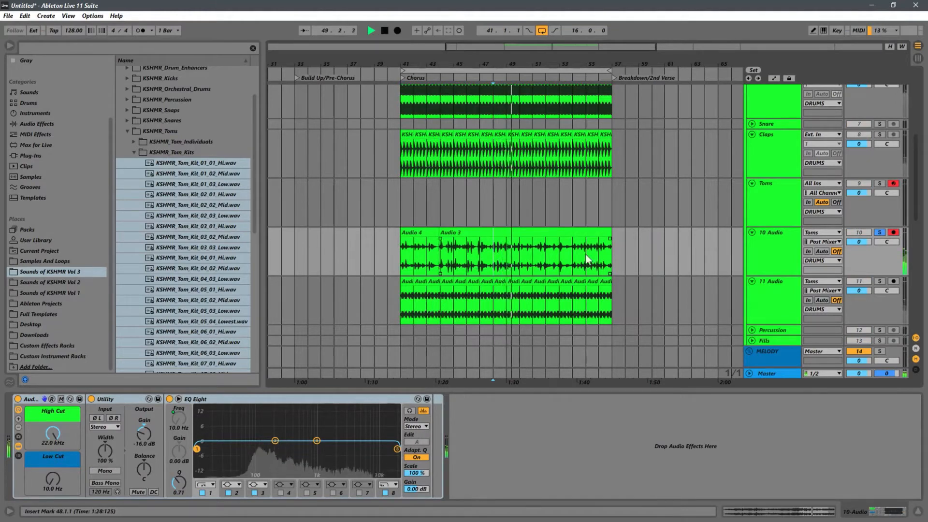
click(879, 231)
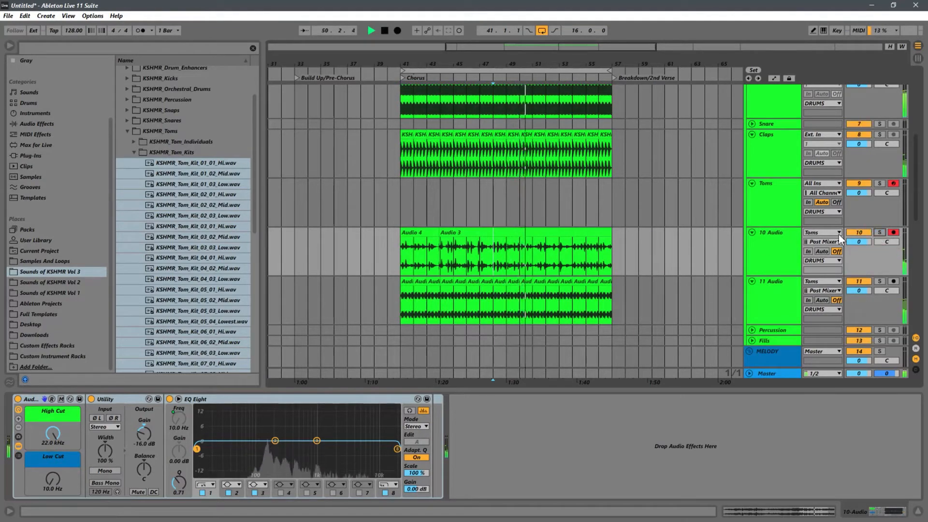
- Delete the short Audio 4 clip from the 10 Audio track and audition the remaining take from bars 48 and 49
click(436, 232)
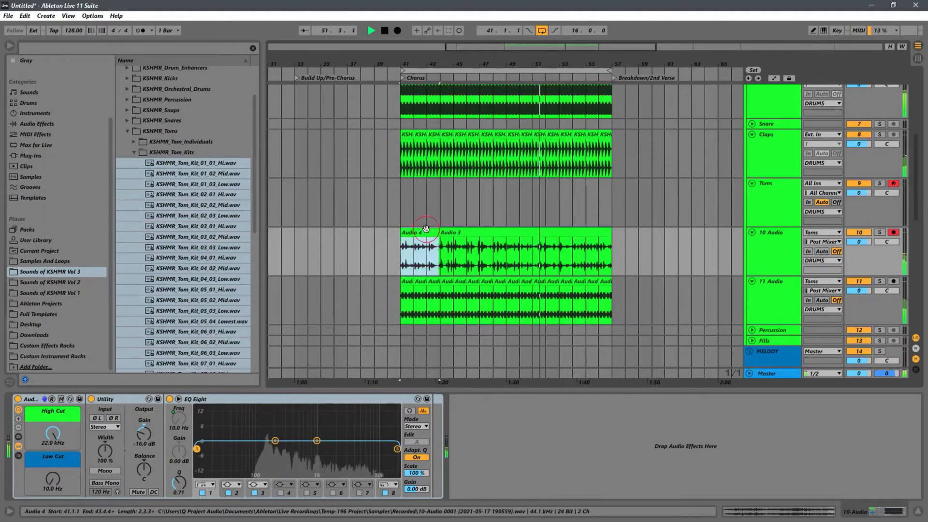
key(Delete)
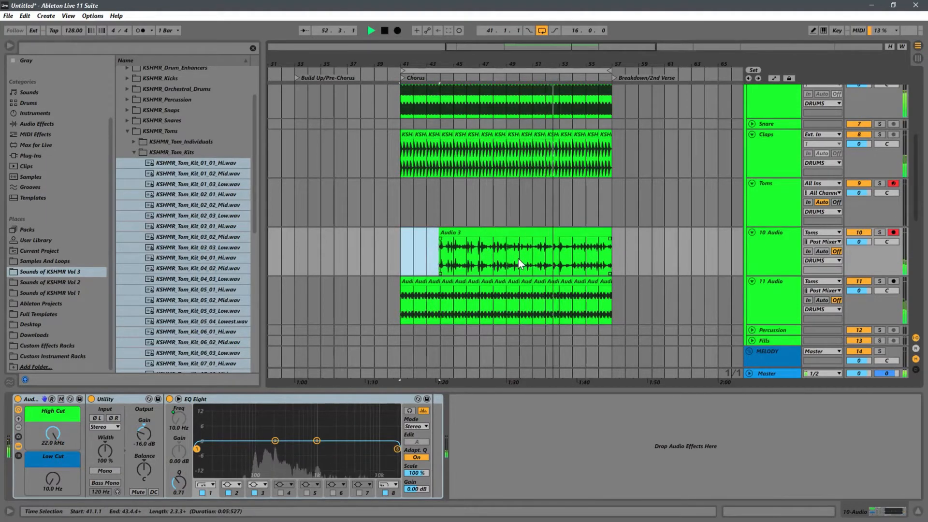
click(495, 259)
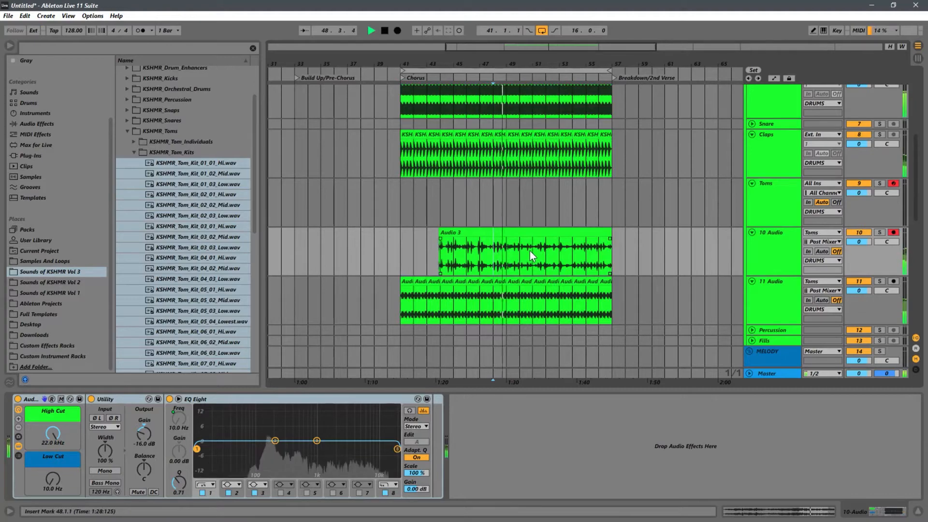
click(508, 257)
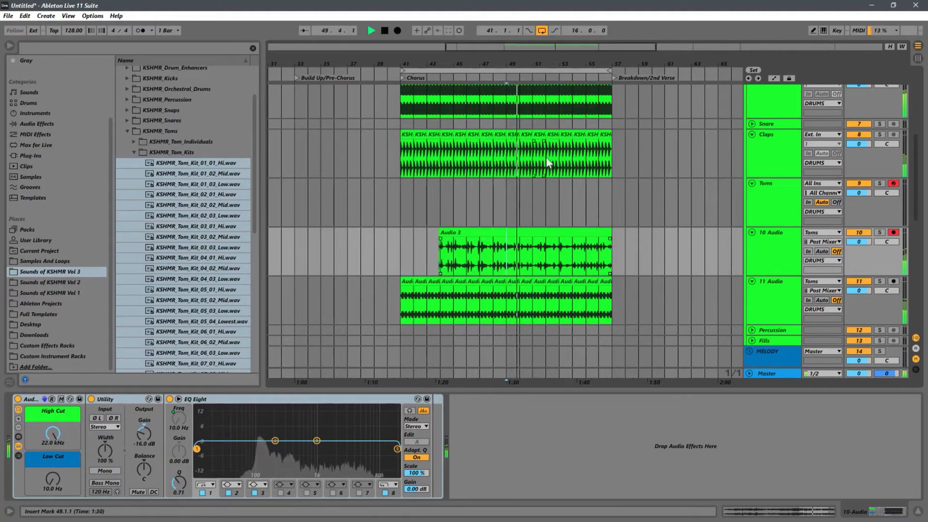
drag(533, 64, 524, 81)
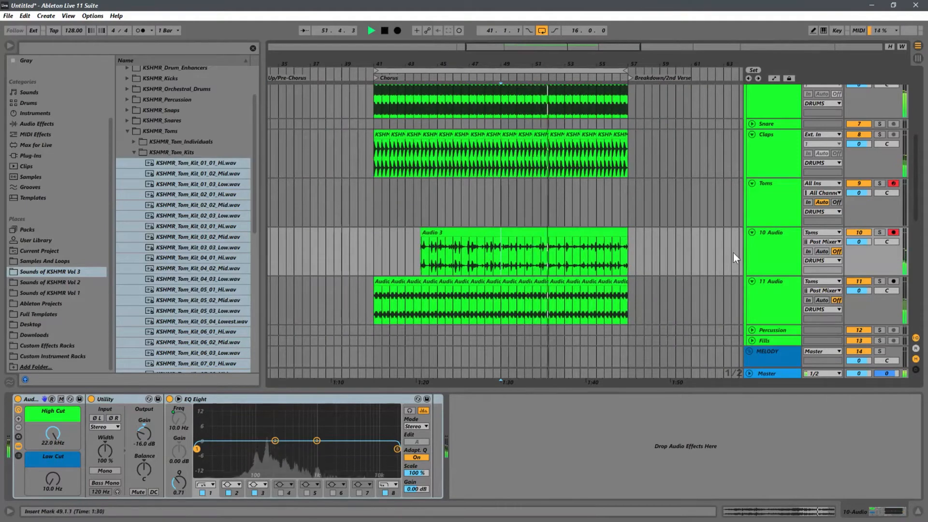
- Show the take lanes of the 10 Audio track
click(760, 256)
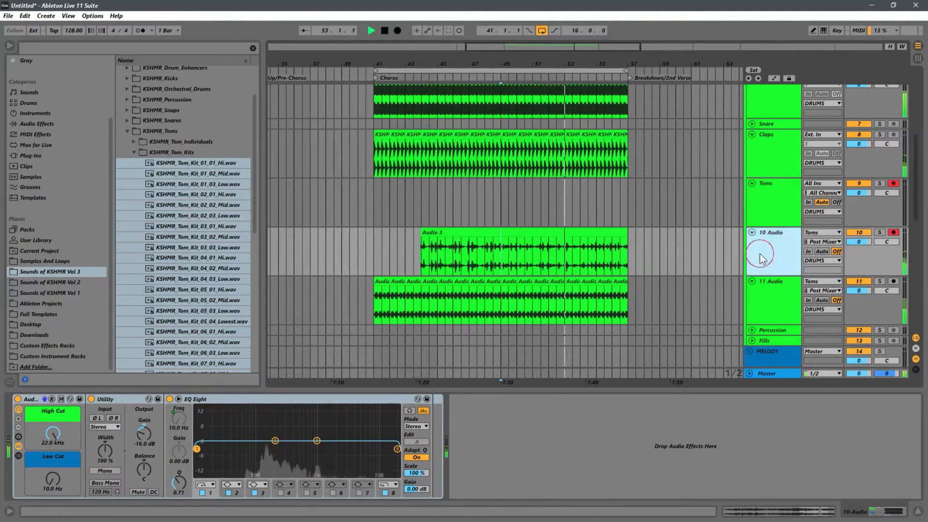
right_click(760, 254)
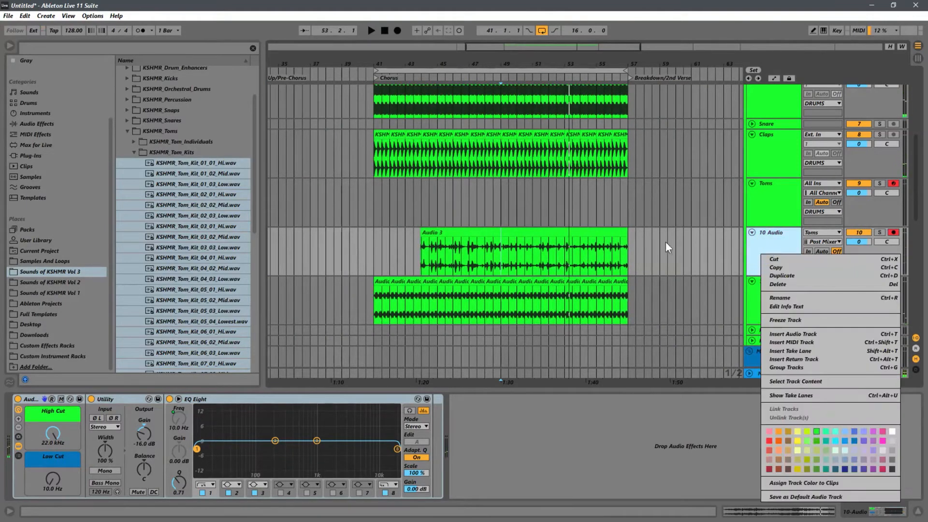
click(784, 395)
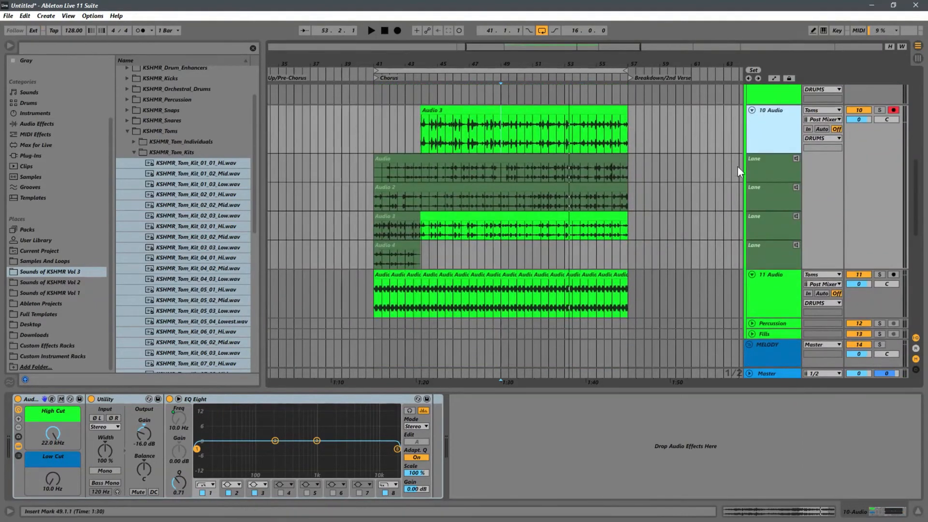
- Audition the first take lane of the 10 Audio track from bar 41
click(372, 230)
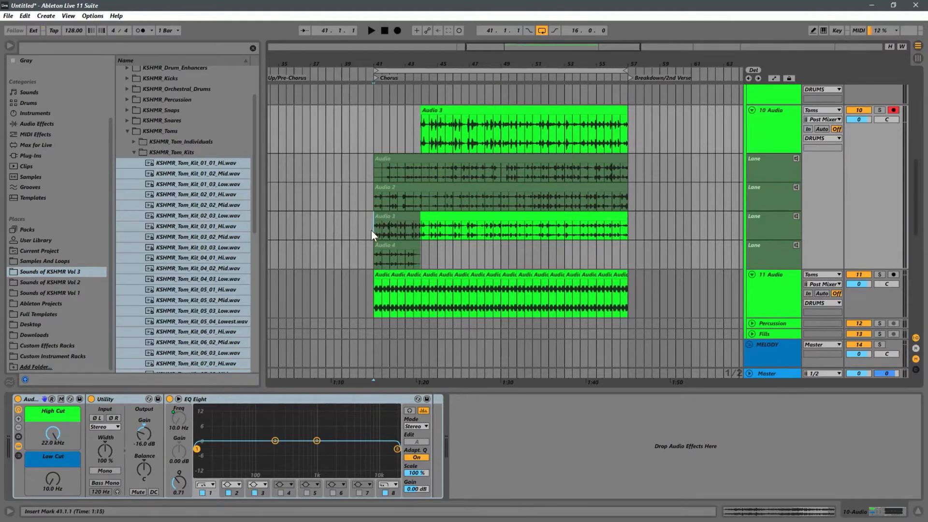
click(796, 159)
key(space)
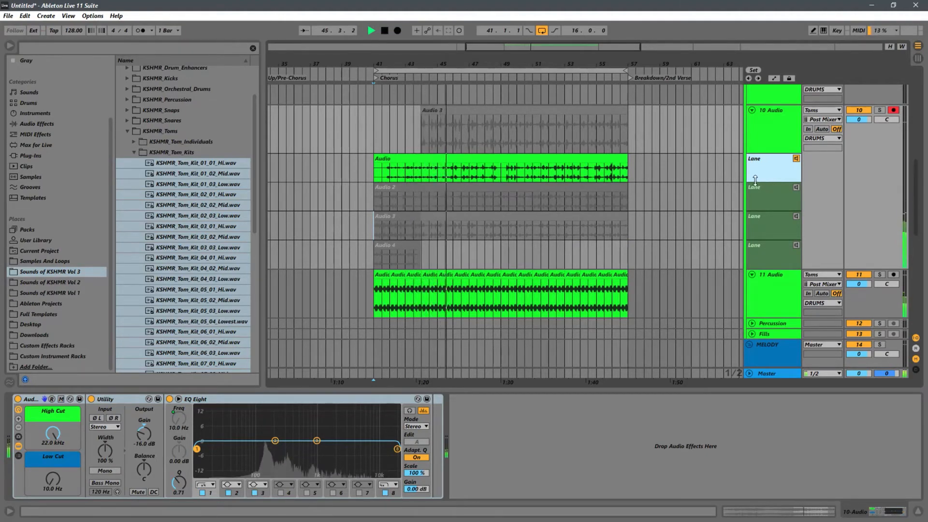
- Raise the Utility output gain on the 10 Audio track to about -9.44 dB and replay the first take
scroll(764, 184, up, 2)
scroll(774, 171, up, 2)
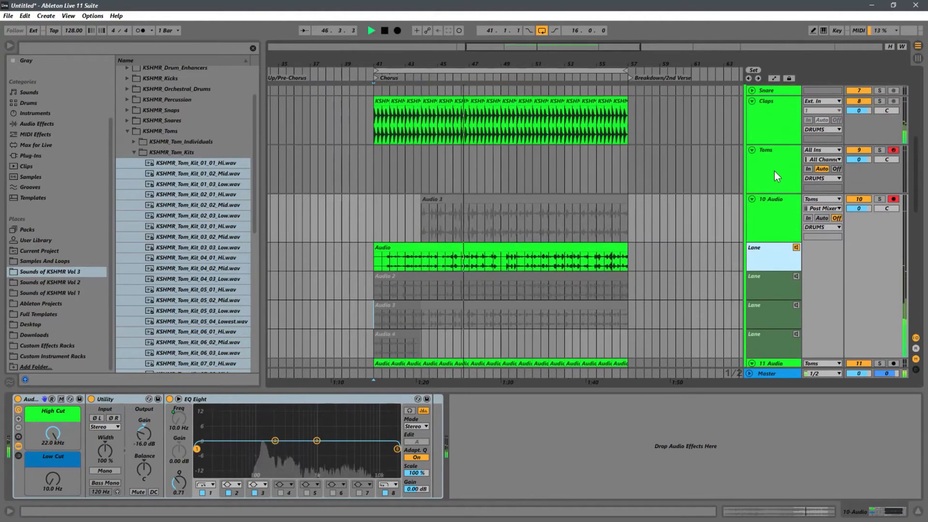
click(767, 239)
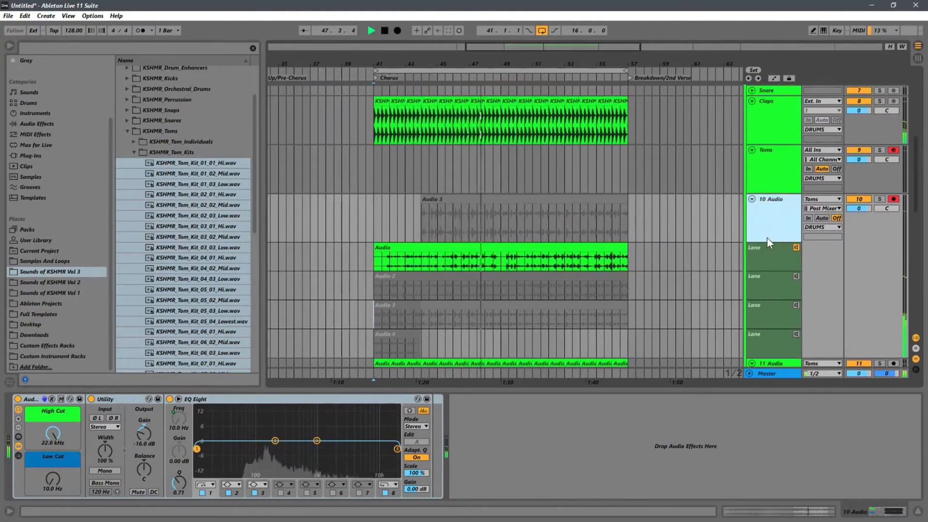
click(375, 307)
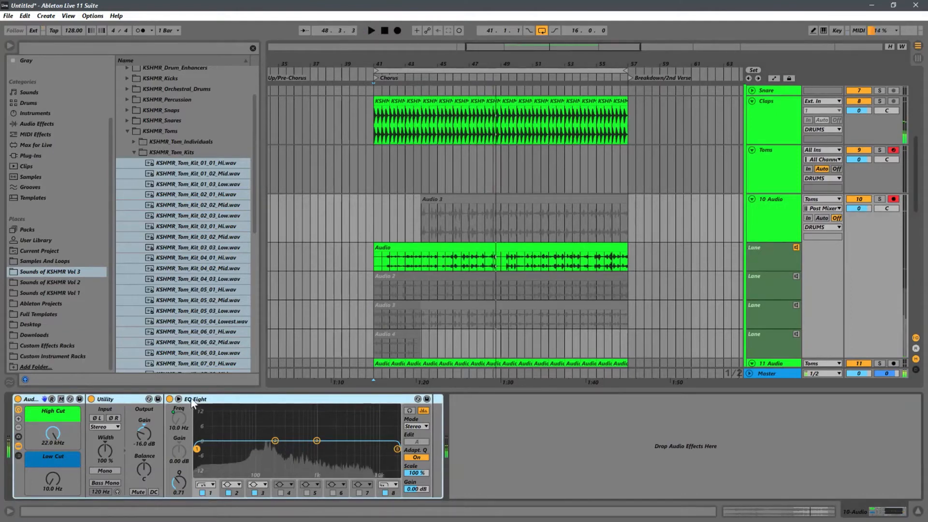
key(space)
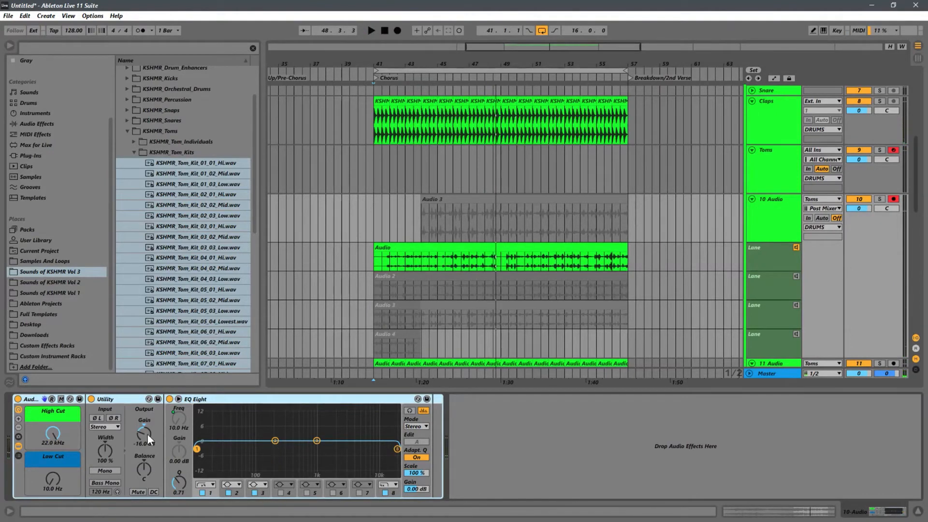
scroll(147, 434, down, 1)
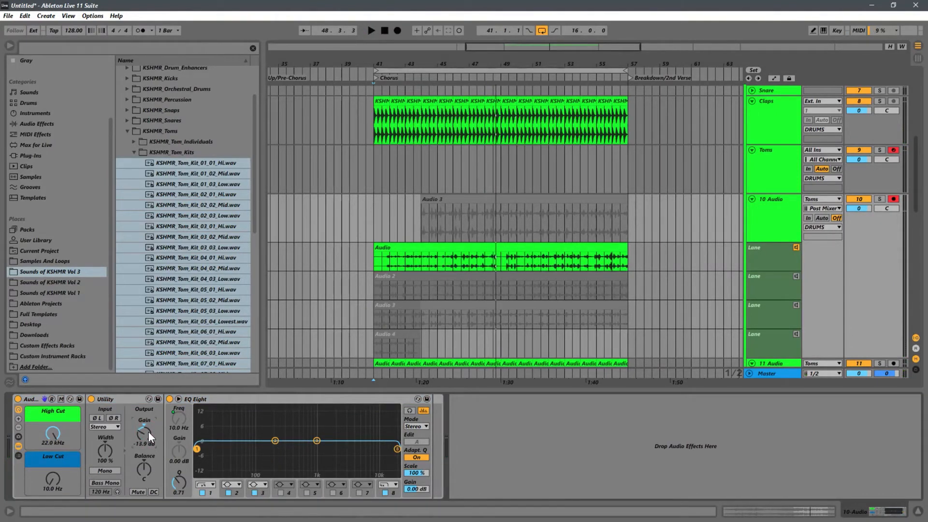
key(space)
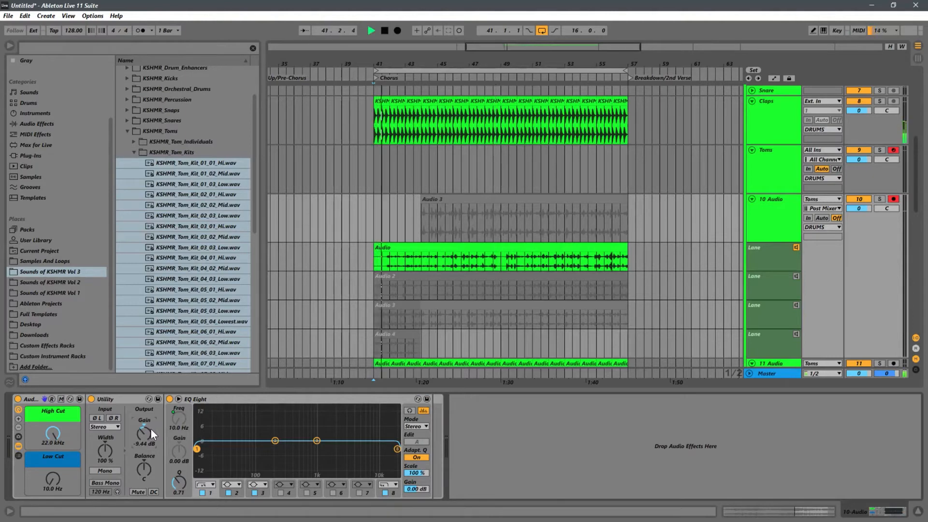
- Try a higher Utility output gain on the 10 Audio track, about -6.11 dB, and return it to -9.44 dB
scroll(151, 430, up, 5)
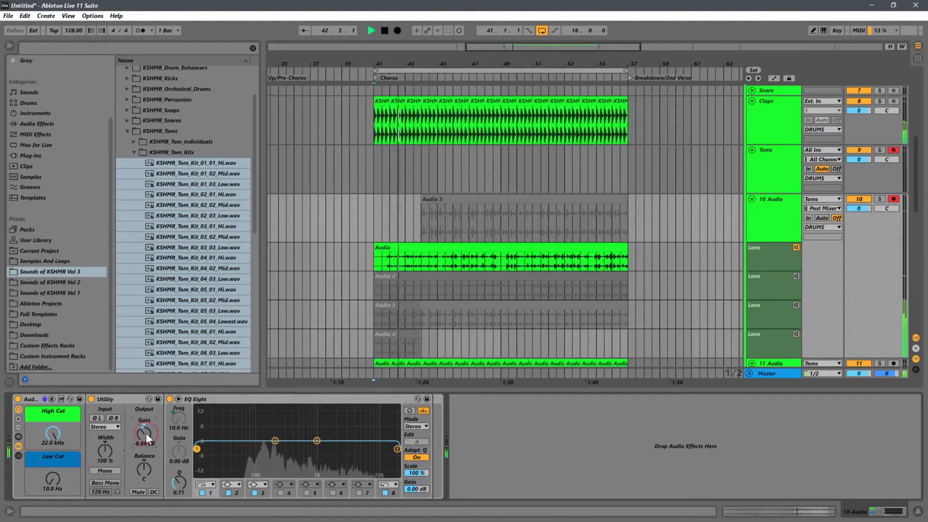
scroll(146, 431, down, 5)
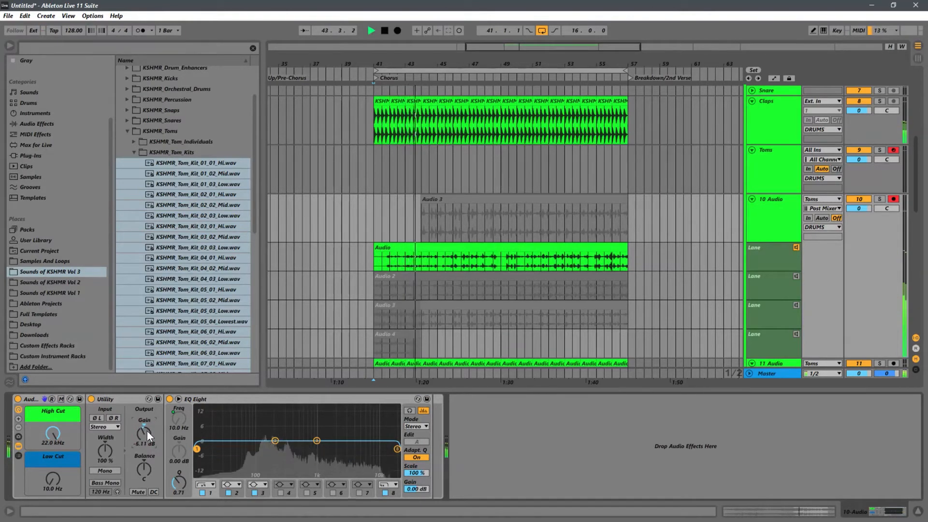
scroll(545, 219, down, 2)
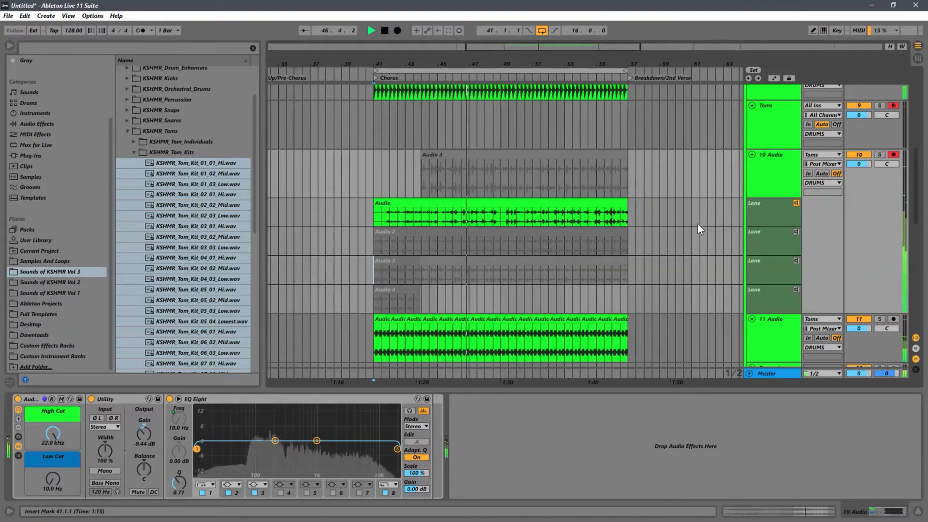
- Audition the first take lane of the 10 Audio track from position 46.3.1
click(454, 214)
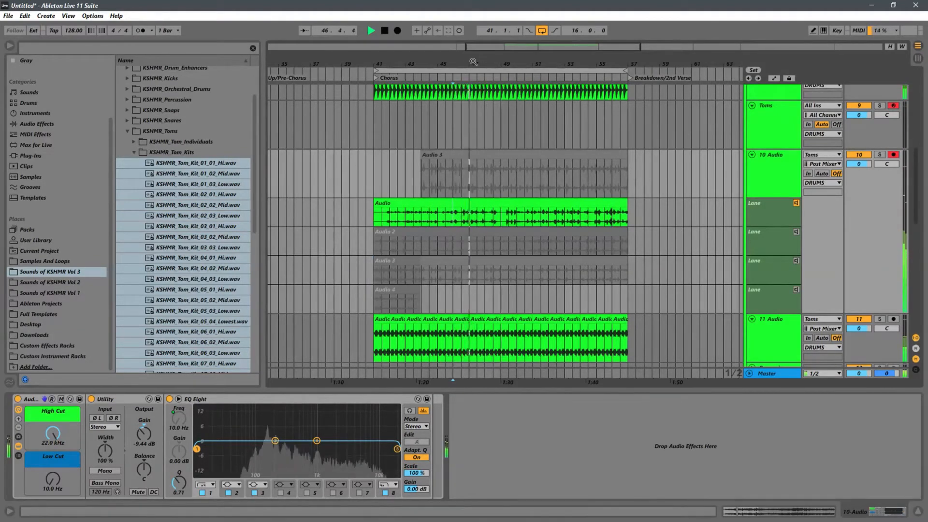
scroll(502, 198, up, 3)
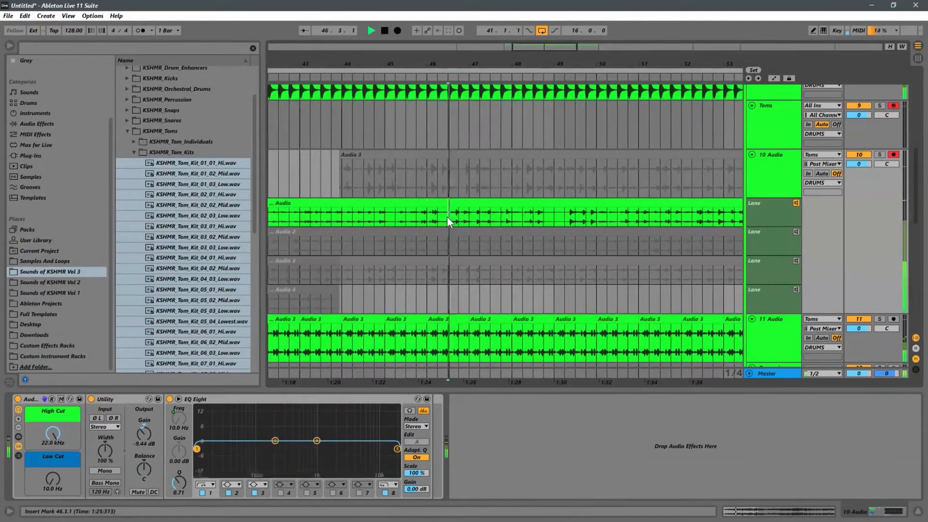
click(449, 217)
key(space)
key(space)
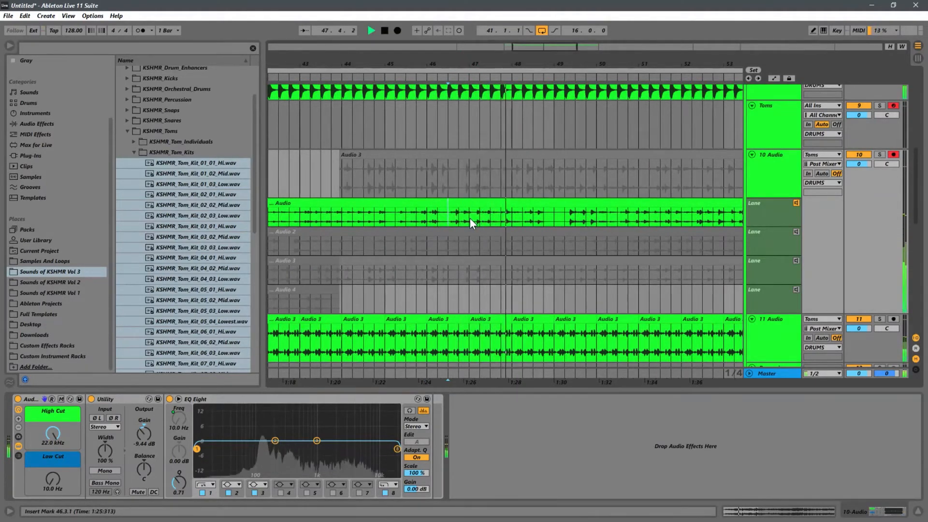
- Compare start points in the first take by playing it from 47.3.1, 46.1.1, 46.2.1 and 46.3.1
click(470, 218)
click(489, 216)
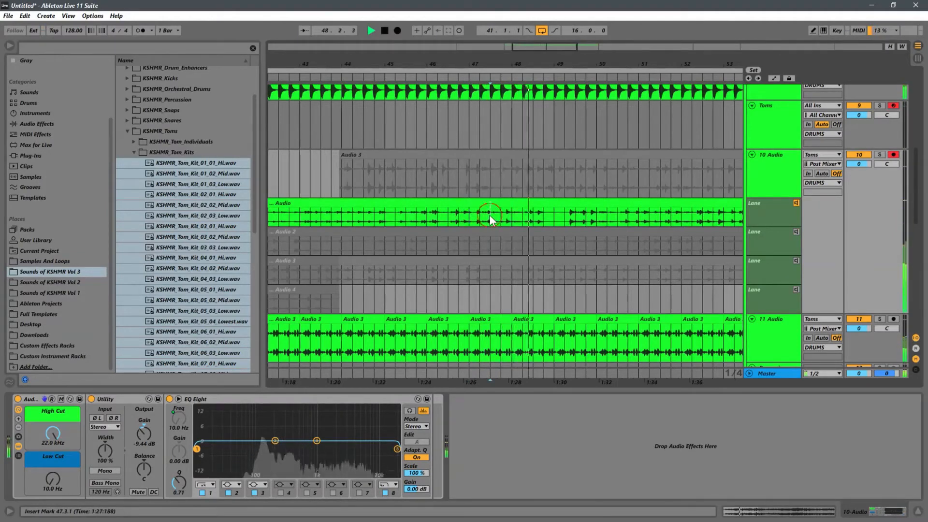
click(421, 221)
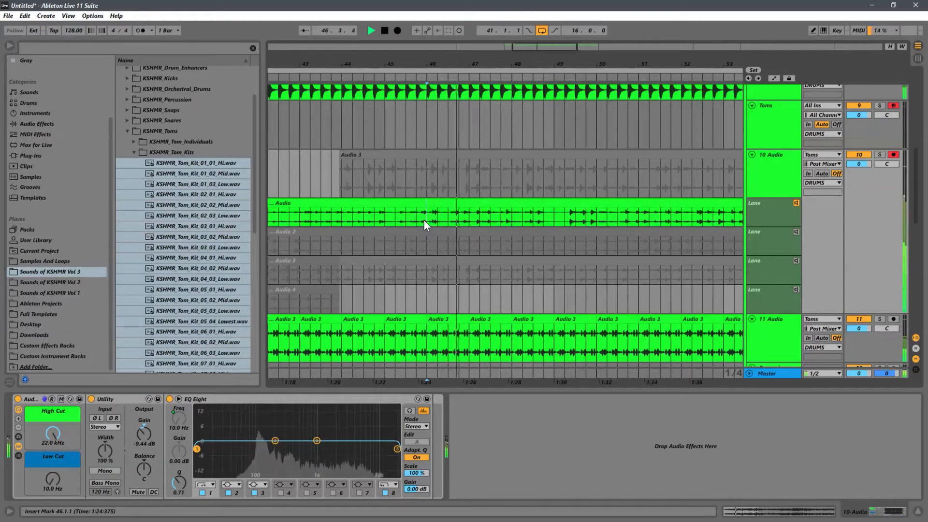
click(441, 218)
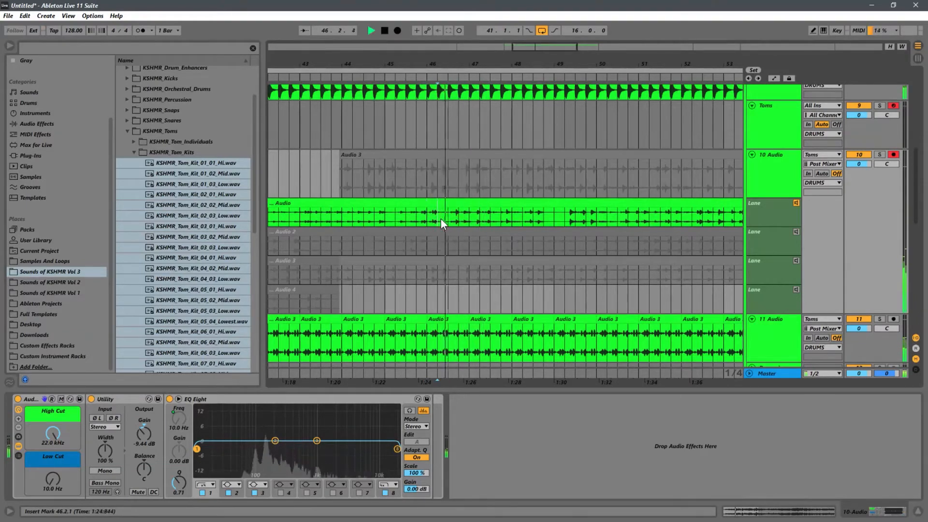
click(449, 219)
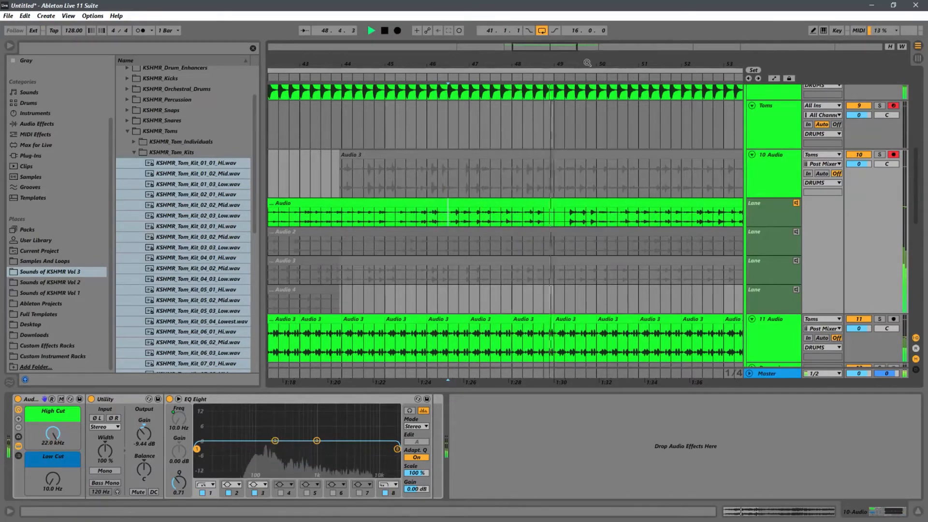
- Replay the first take repeatedly from position 50.3.1
drag(583, 63, 413, 52)
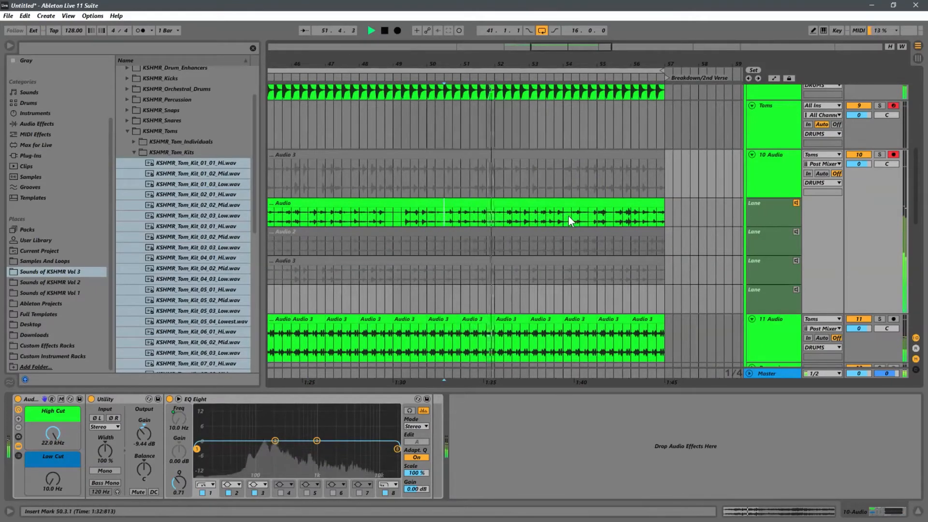
key(space)
key(space)
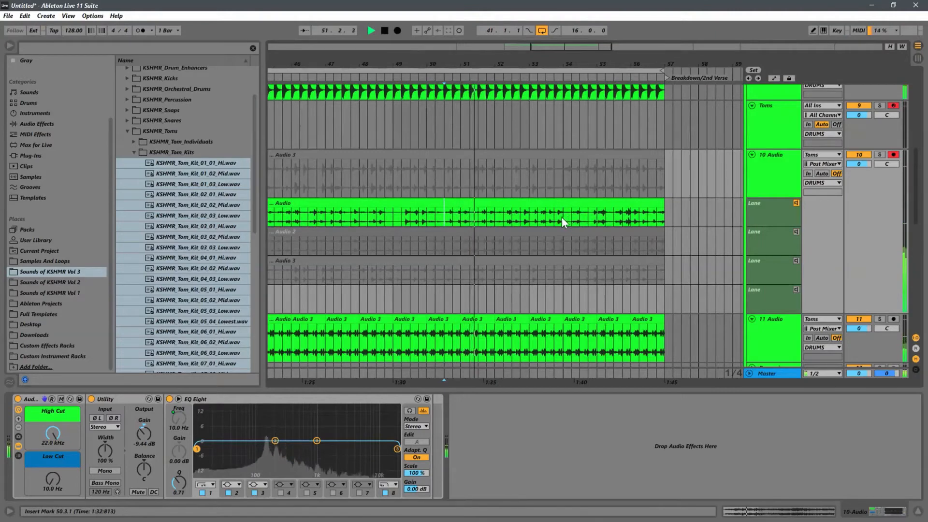
key(space)
key(space)
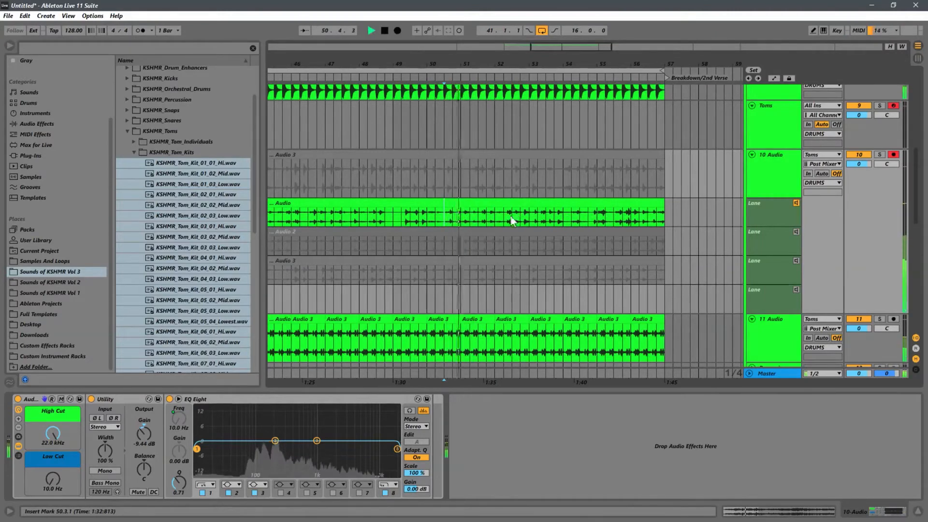
- Loop the one-bar section from 50.3.1 to 51.3.1 of the first take and comp it into the 10 Audio main lane
key(space)
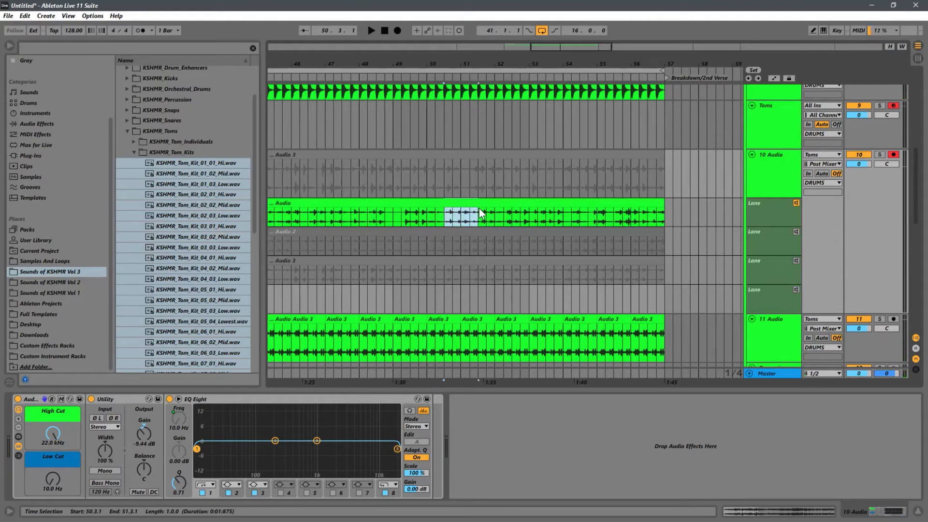
key(ctrl+l)
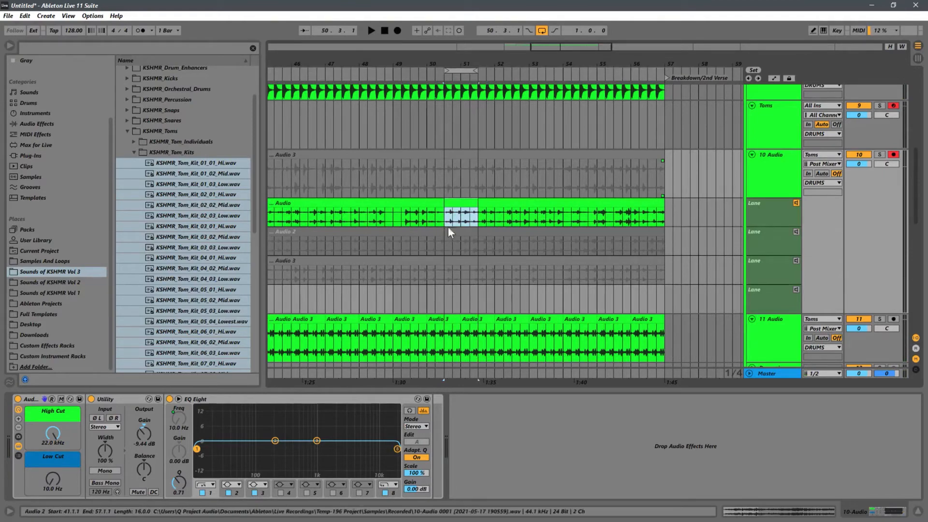
click(459, 203)
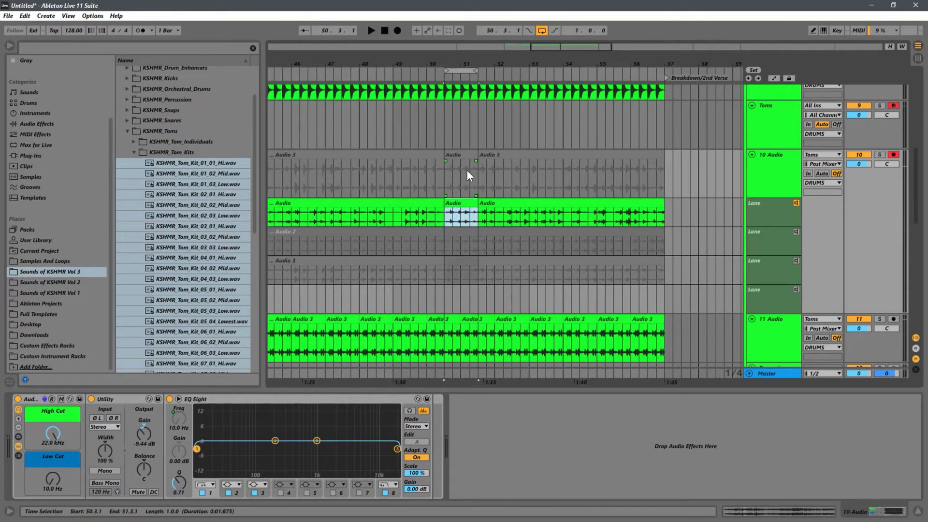
- Turn off lane auditioning and hide the take lanes of the 10 Audio track
click(796, 204)
right_click(783, 187)
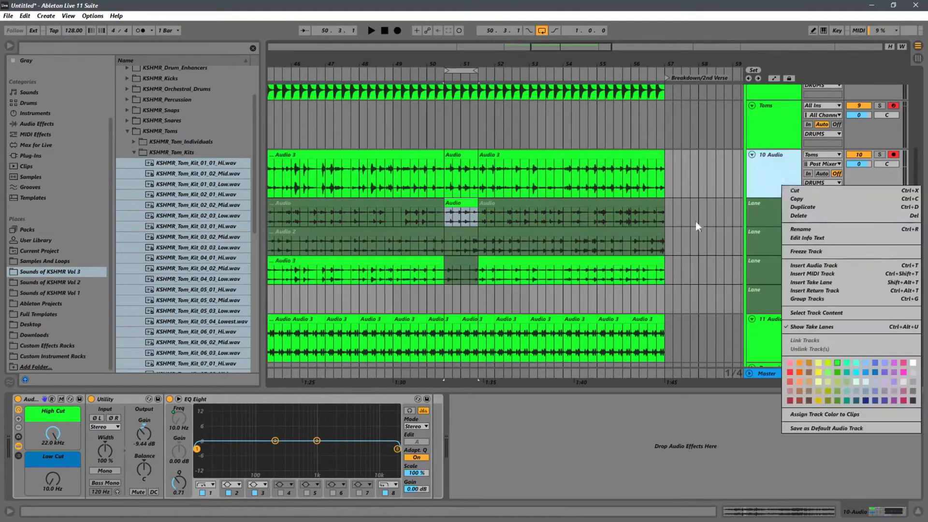
click(812, 326)
- Copy the comped clip at 50.3.1 to the start of the Chorus on the 10 Audio track
click(452, 155)
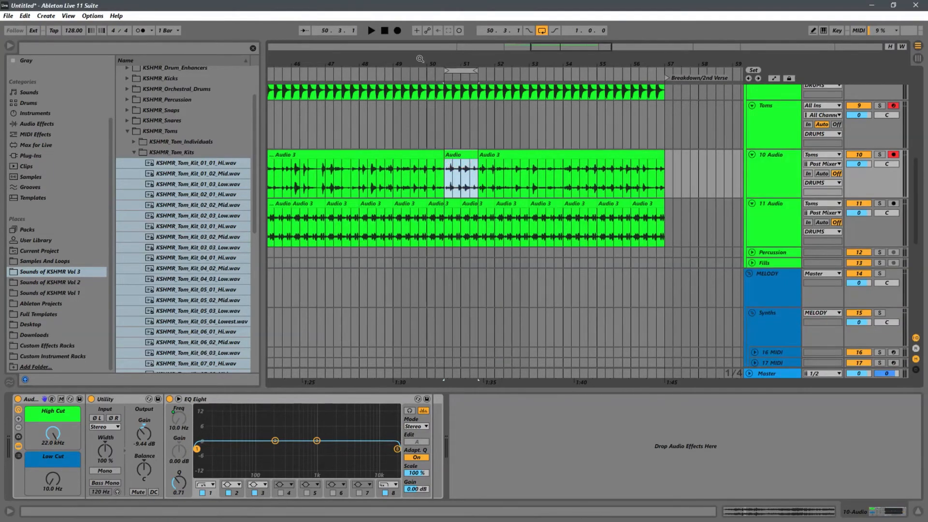
drag(420, 59, 550, 47)
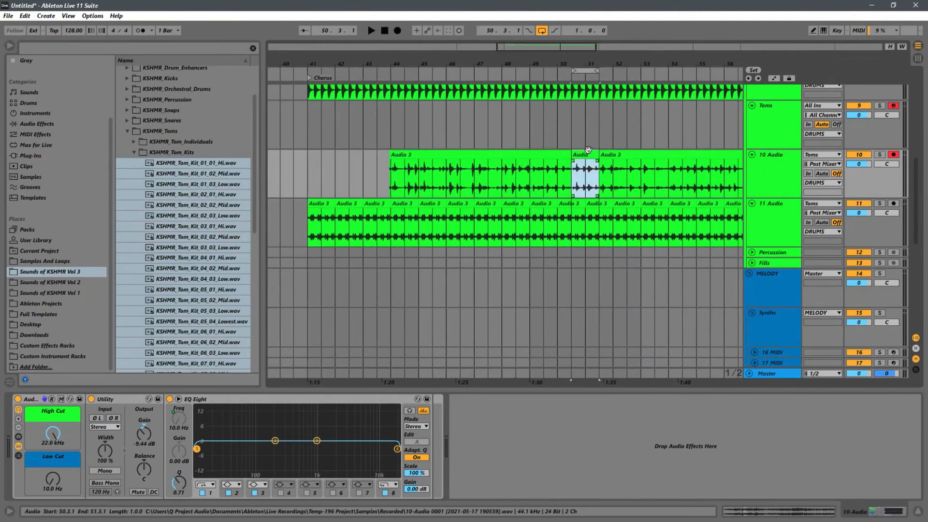
drag(588, 150, 349, 154)
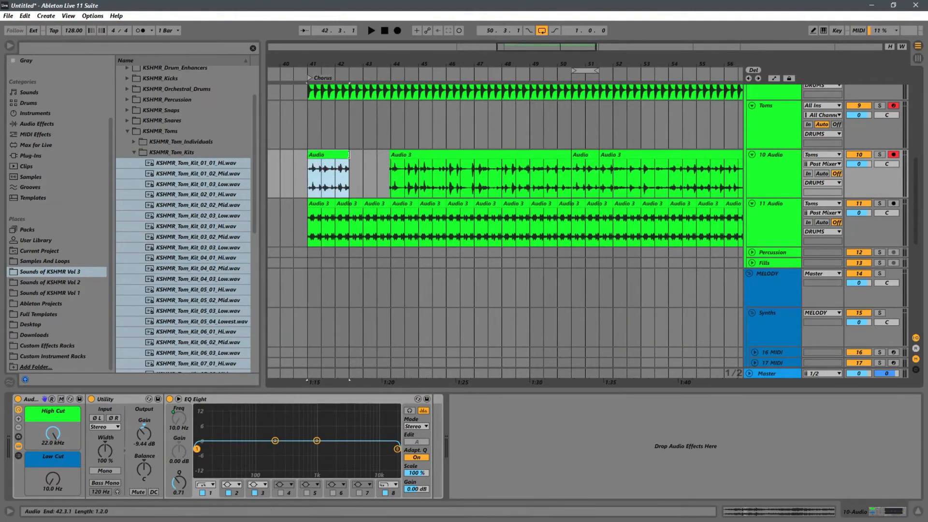
- Duplicate the one-bar tom clip along the 10 Audio track until it fills the Chorus up to 57.1.1
key(ctrl+d)
key(ctrl+d)
key(ctrl+d)
key(ctrl+d)
key(ctrl+d)
key(ctrl+d)
key(ctrl+d)
key(ctrl+d)
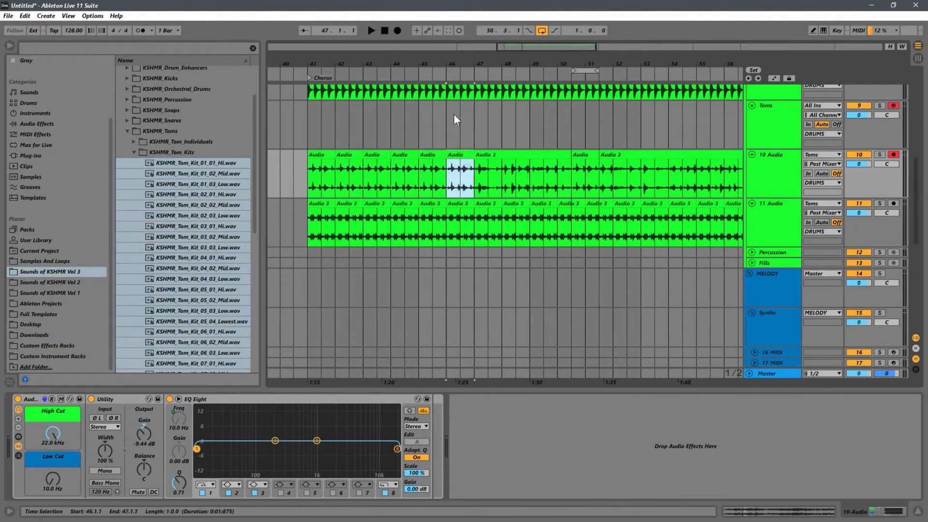
key(ctrl+d)
drag(590, 65, 518, 27)
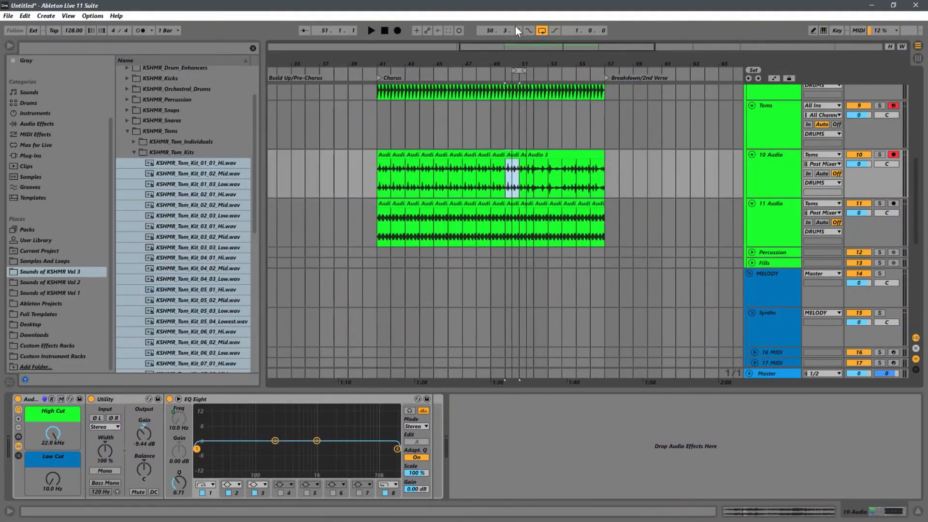
key(ctrl+d)
key(ctrl+d)
key(ctrl+d)
key(ctrl+d)
key(ctrl+d)
key(ctrl+d)
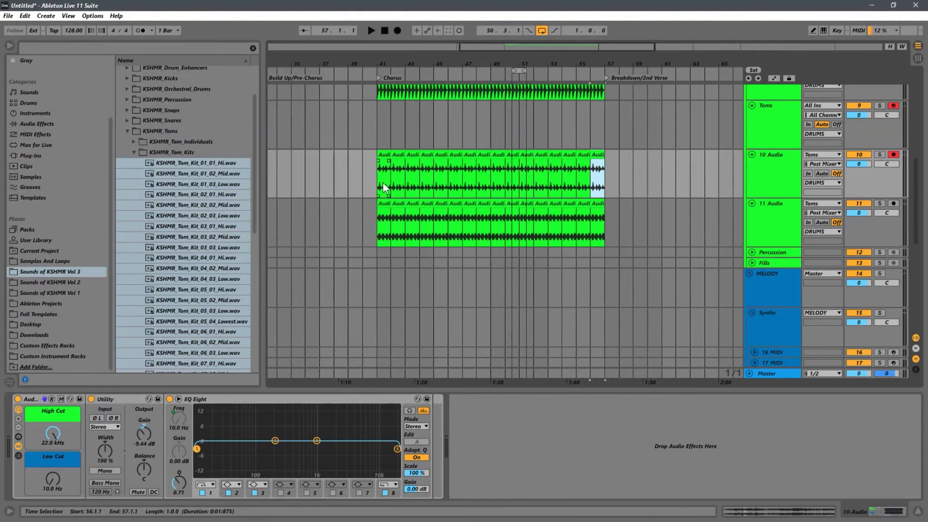
- Play the duplicated toms from bar 41 and set the loop to the 16-bar Chorus, from 41.1.1 to 57.1.1
click(379, 185)
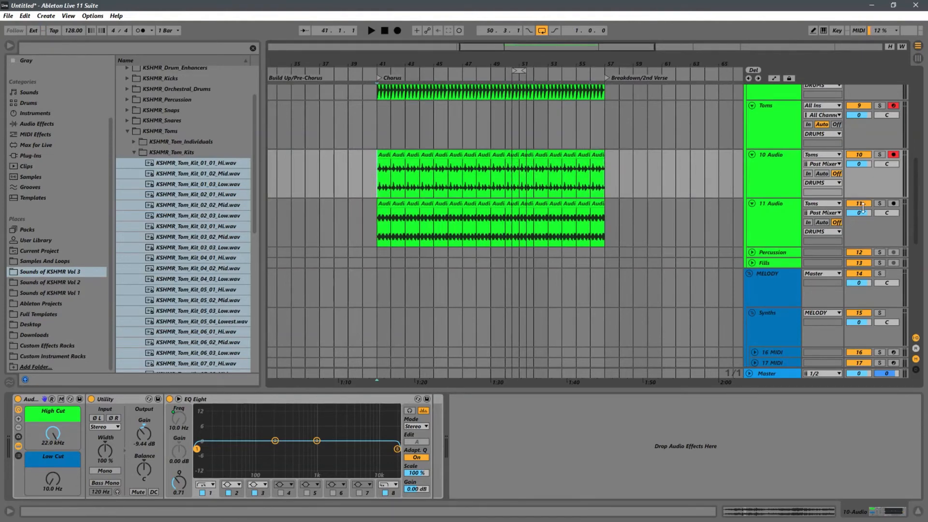
key(space)
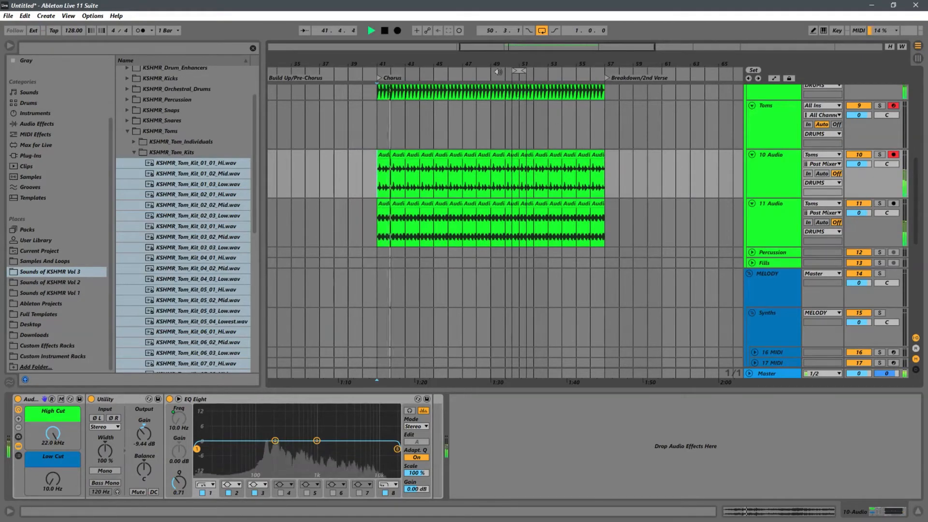
drag(513, 70, 379, 71)
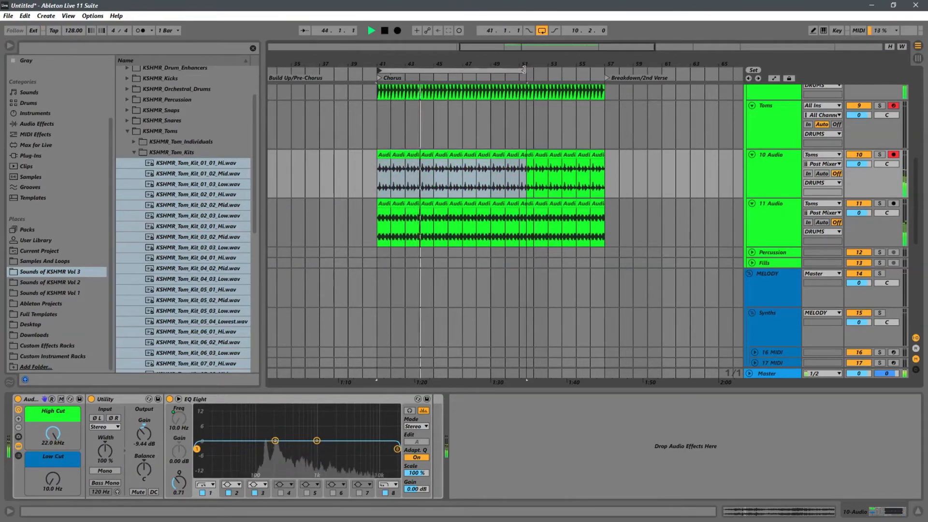
drag(524, 70, 518, 34)
scroll(552, 203, up, 1)
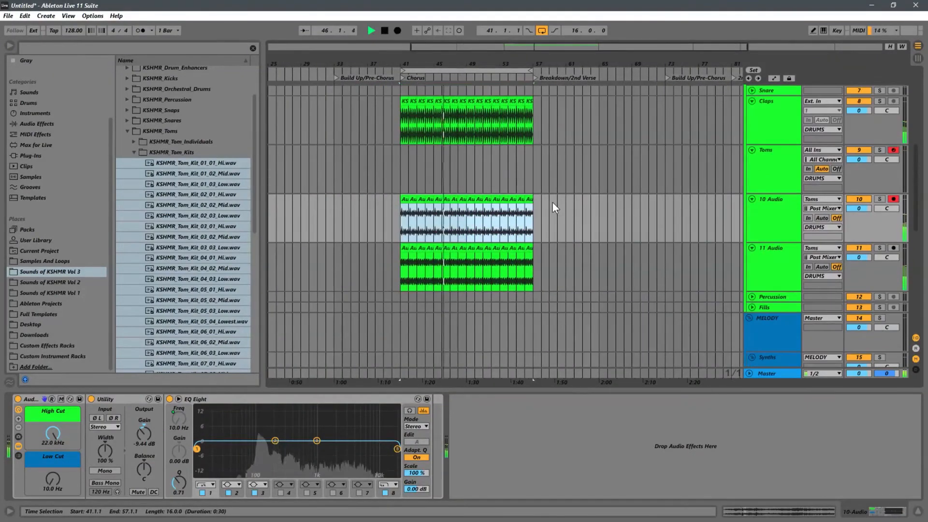
scroll(548, 202, up, 1)
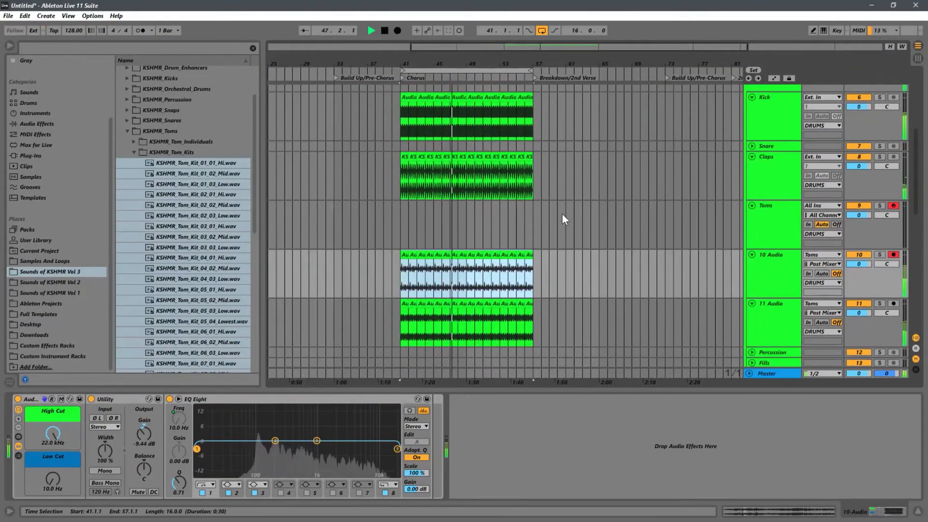
scroll(554, 215, up, 1)
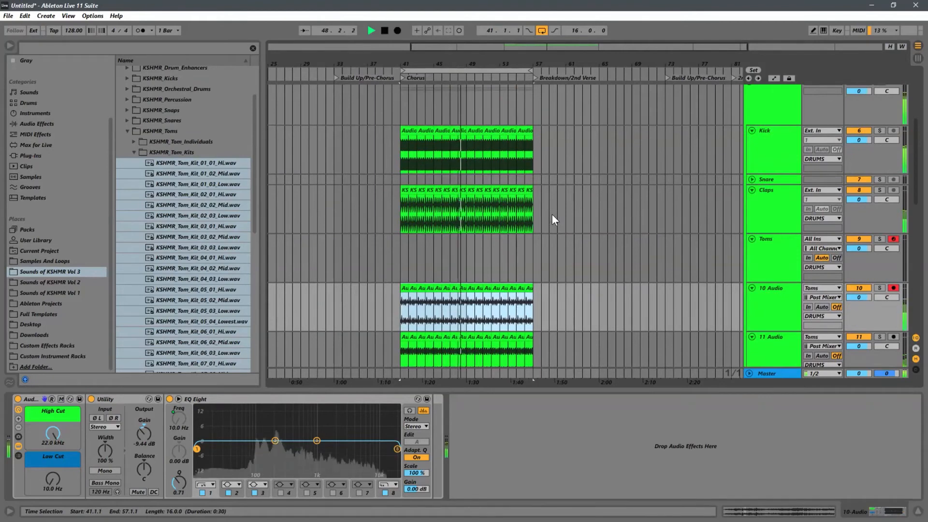
- Stop playback and delete the Toms MIDI track
scroll(517, 225, down, 2)
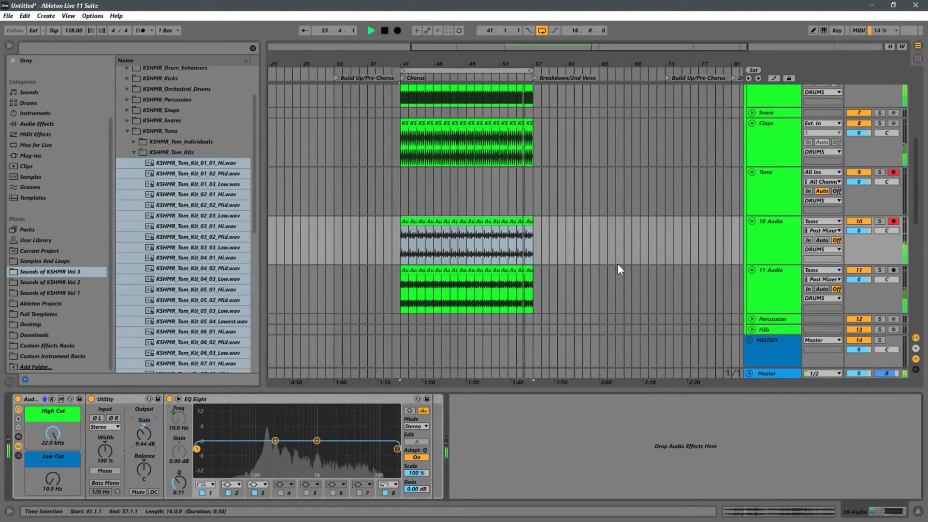
click(757, 202)
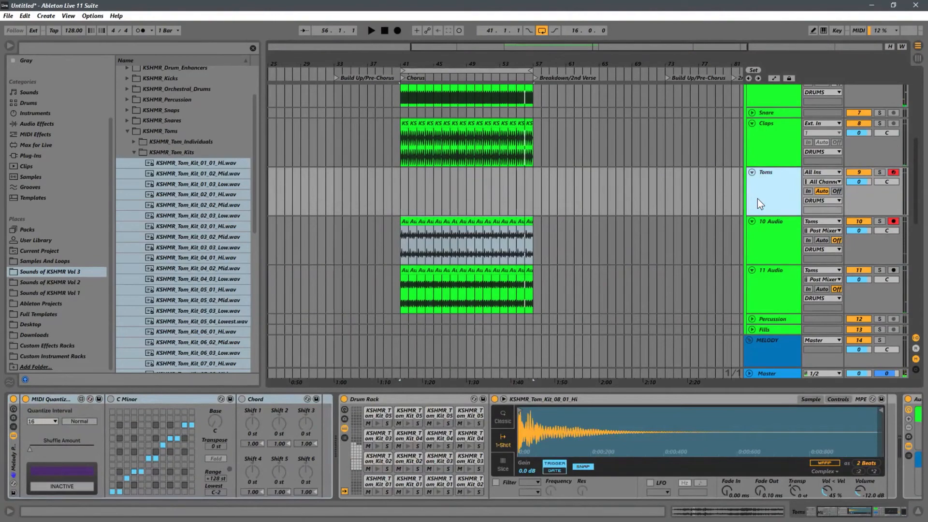
key(Delete)
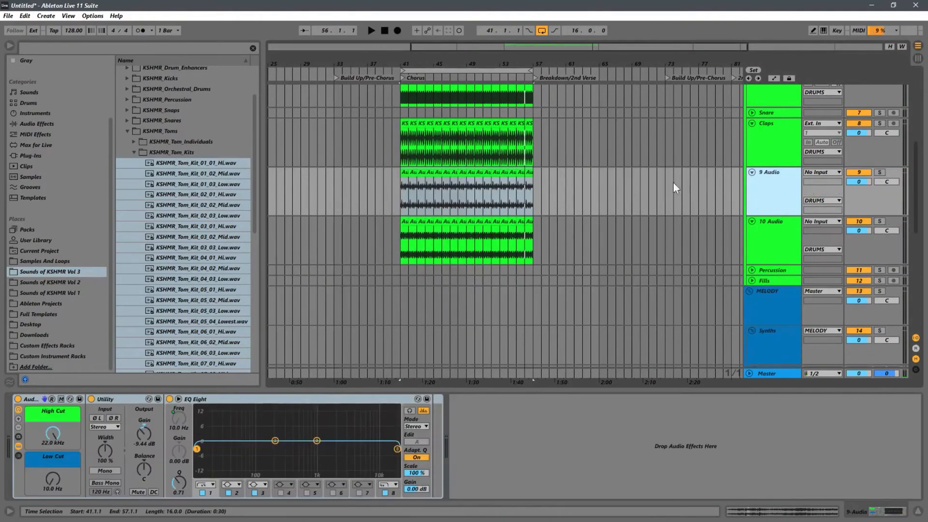
right_click(754, 184)
click(776, 231)
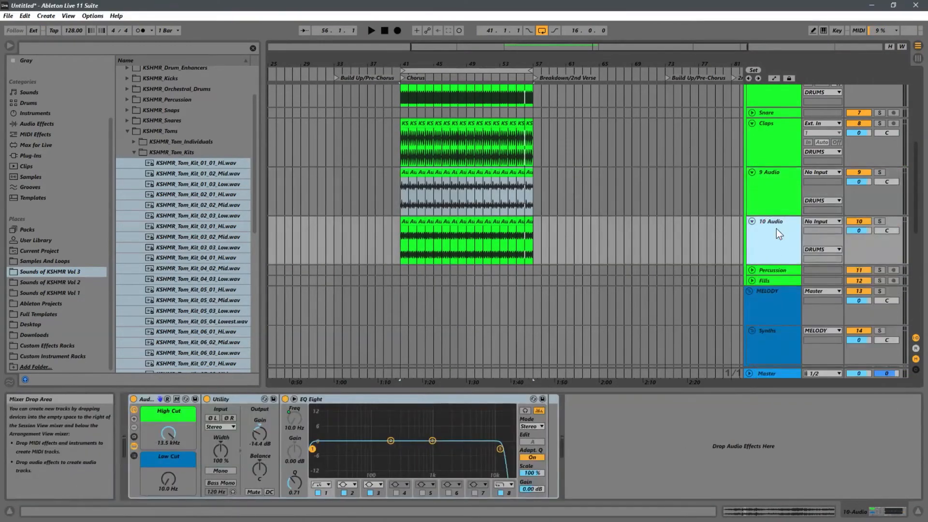
click(765, 211)
right_click(766, 201)
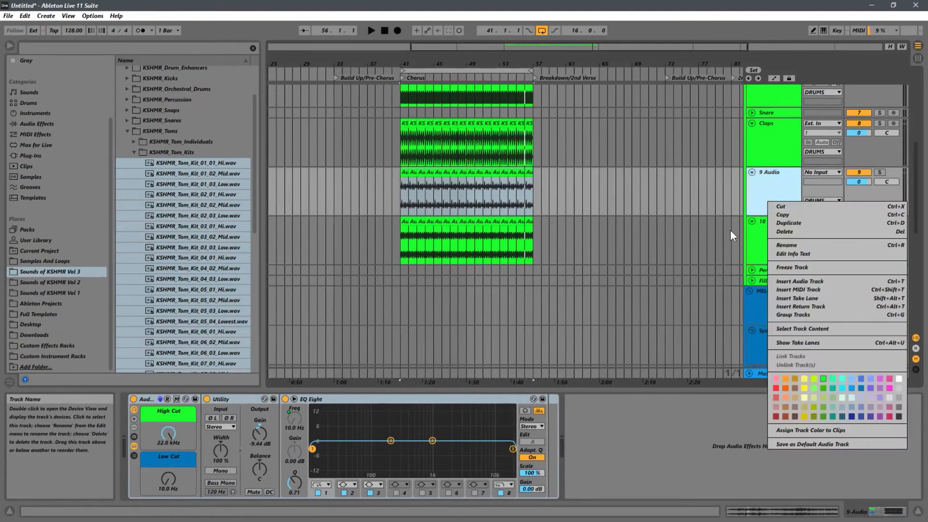
click(732, 198)
- Rename the 9 Audio track as Toms
right_click(765, 176)
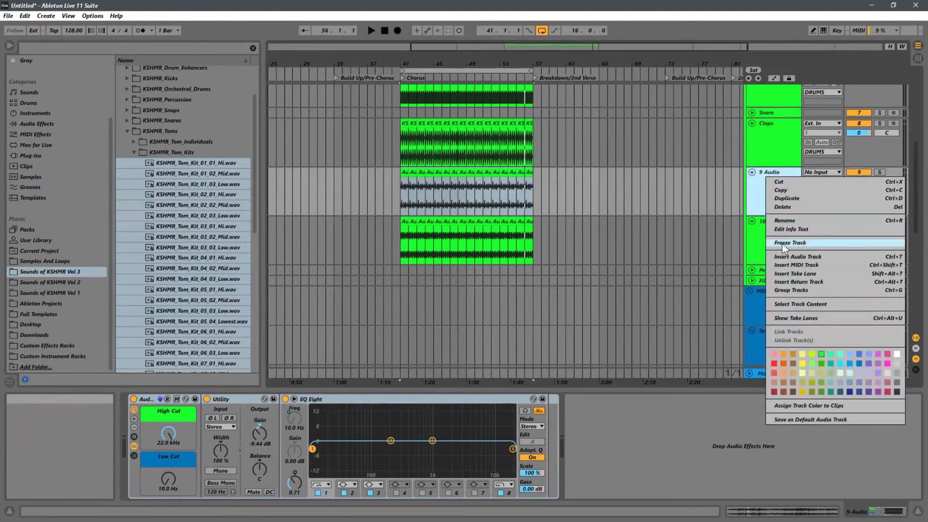
click(801, 220)
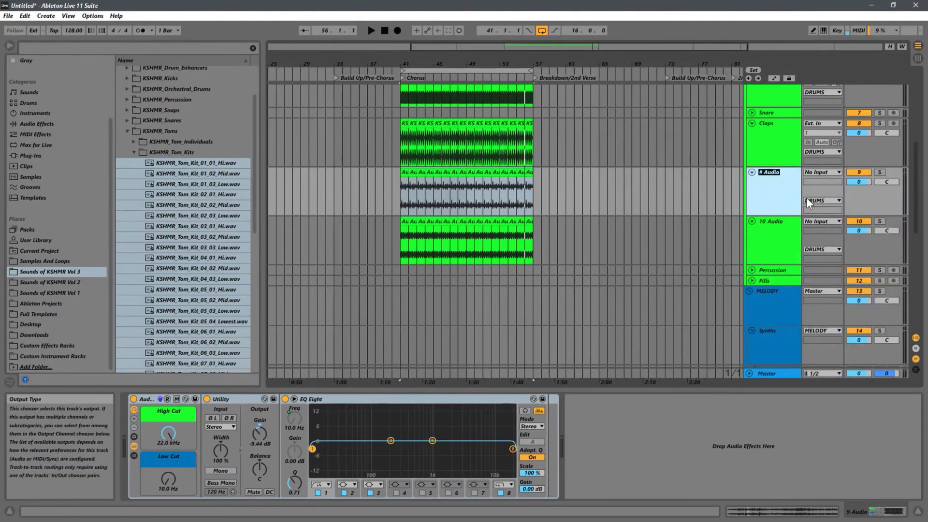
text(Toms)
key(Return)
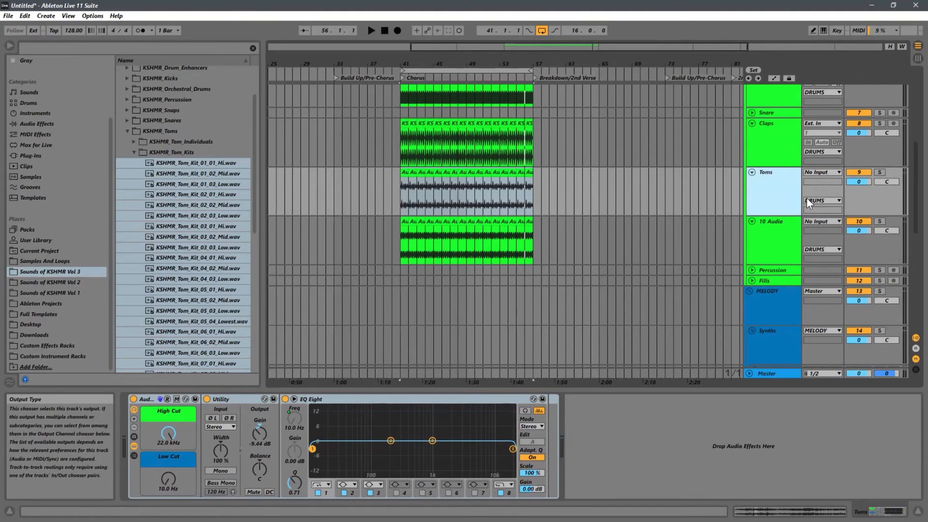
- Rename the 10 Audio track as Hats
click(760, 230)
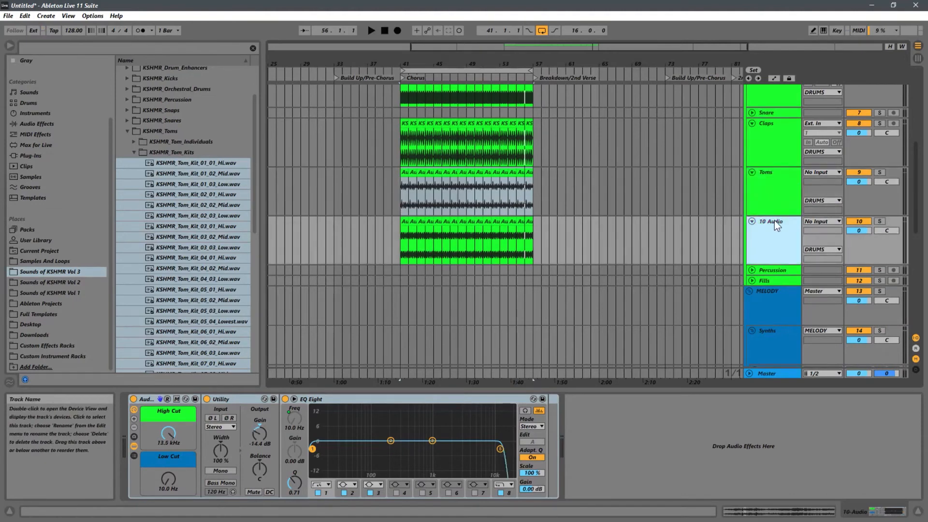
right_click(773, 224)
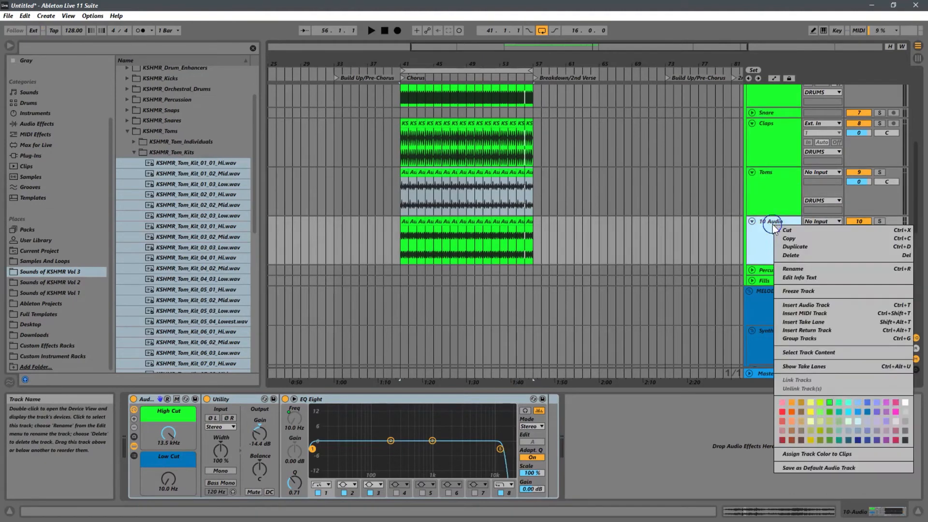
click(790, 272)
text(Hats)
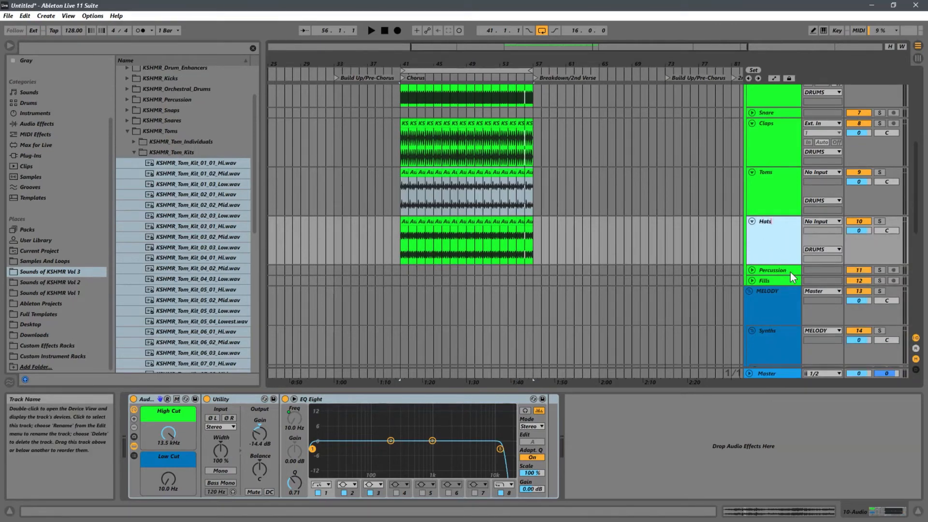
key(Return)
- Play the Chorus loop and briefly solo the Toms track to hear it alone
key(space)
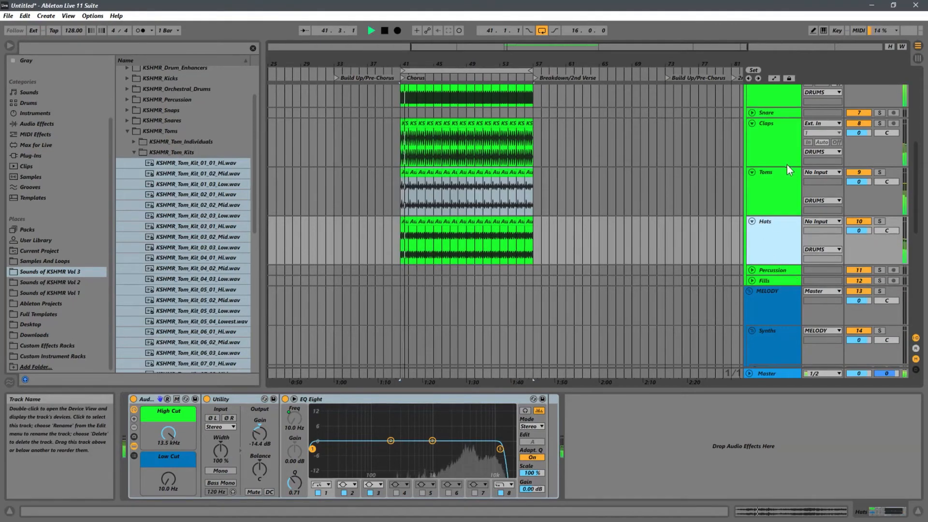
click(758, 203)
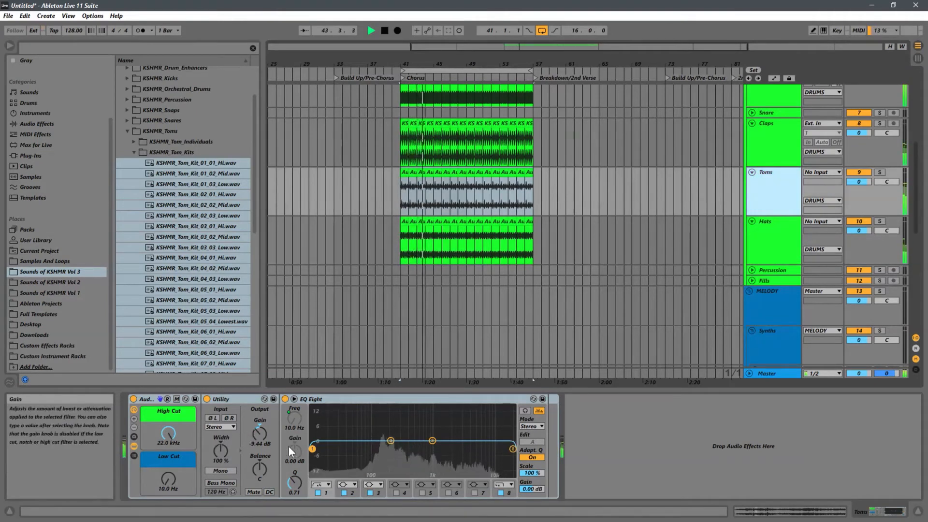
click(880, 172)
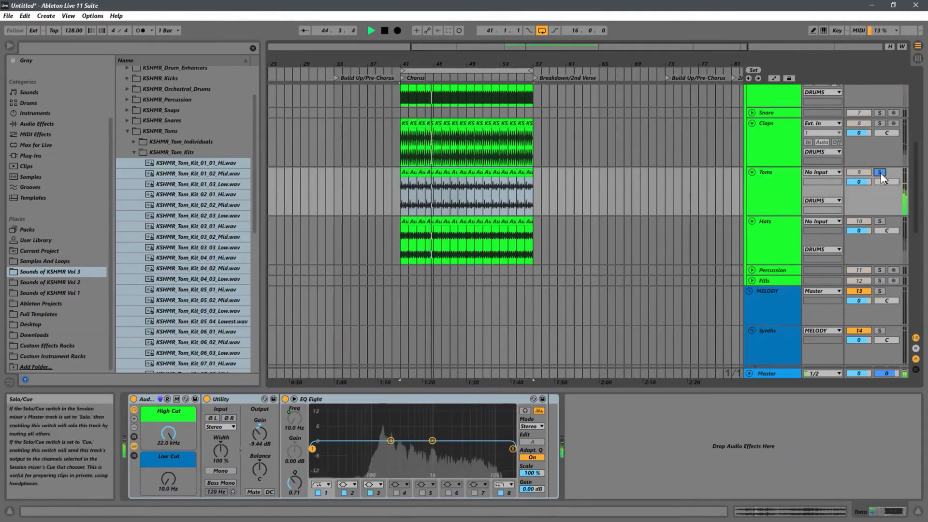
click(879, 173)
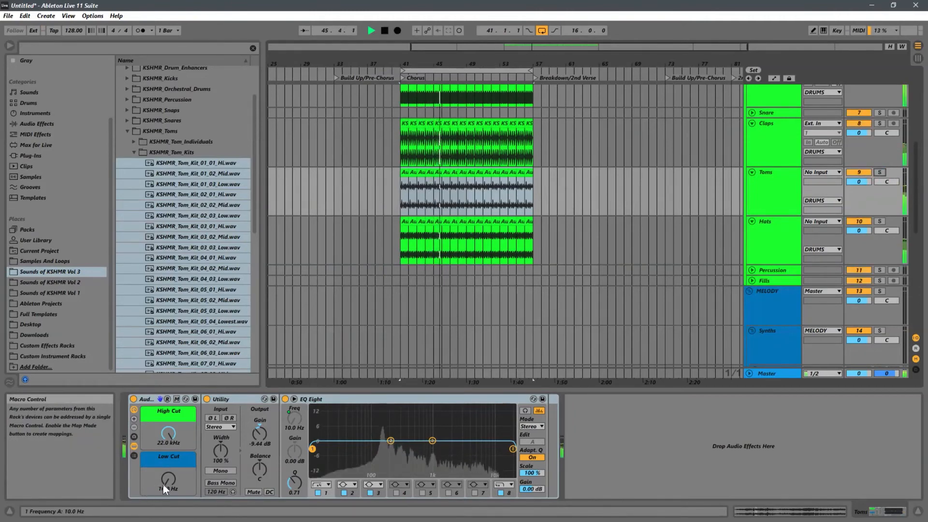
- Set the Toms track's Low Cut to 40.7 Hz and its Utility gain to -13.3 dB while checking against playback
mouse_move(163, 484)
mouse_down()
mouse_move(181, 460)
mouse_move(167, 478)
mouse_up()
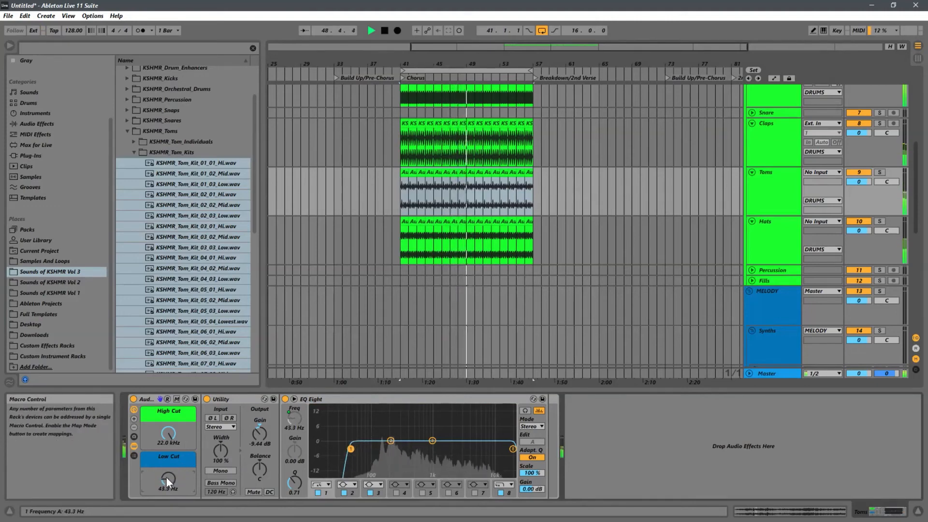
click(776, 209)
scroll(767, 211, up, 2)
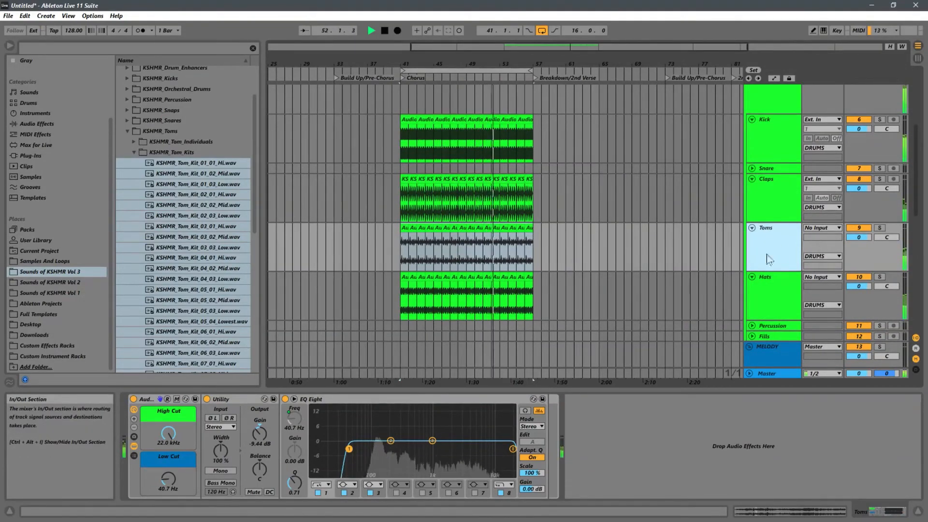
drag(258, 430, 255, 433)
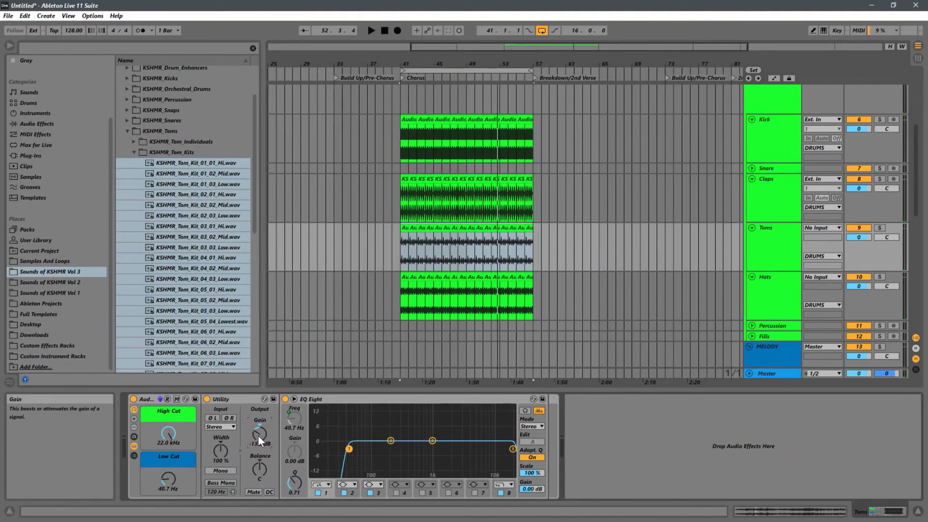
key(space)
mouse_move(263, 436)
mouse_down()
mouse_move(270, 432)
mouse_move(263, 428)
mouse_up()
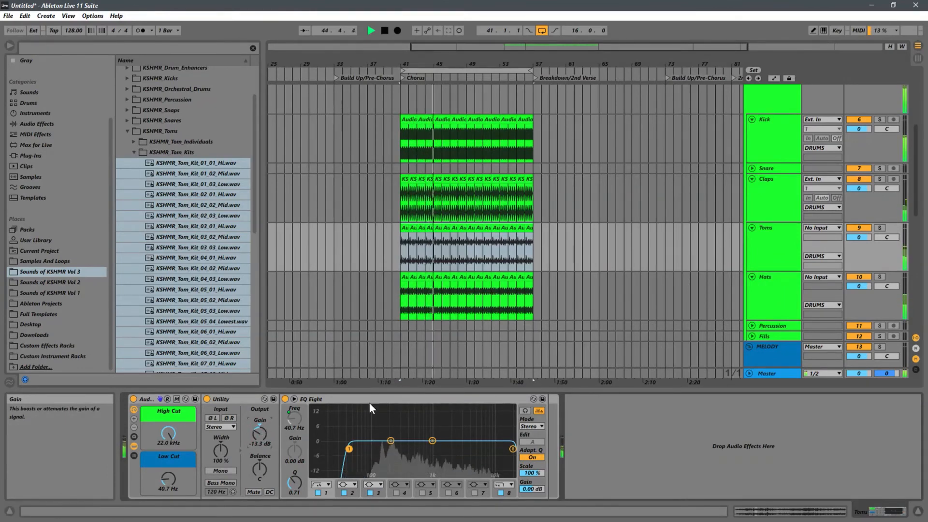
- Lower the Hats track's Utility gain, set the Claps track's Utility gain to -25.4 dB, and stop playback
click(767, 301)
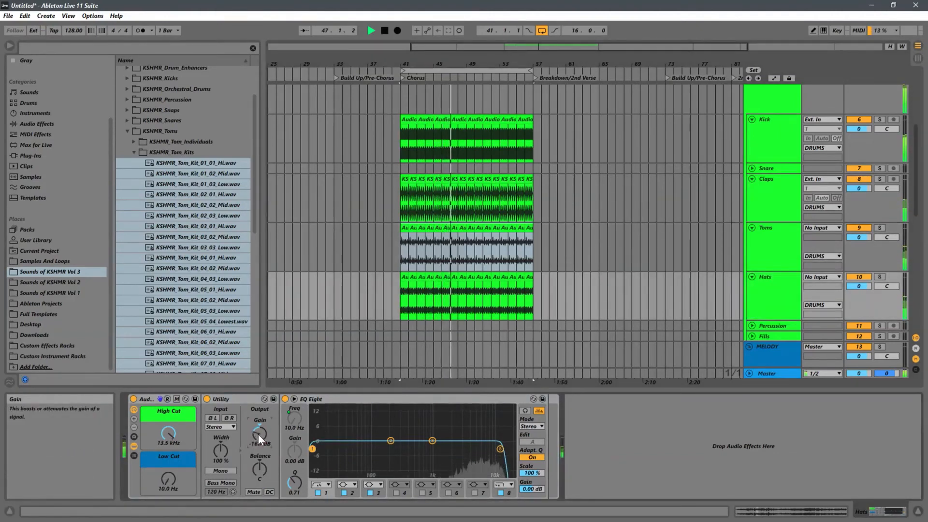
click(767, 196)
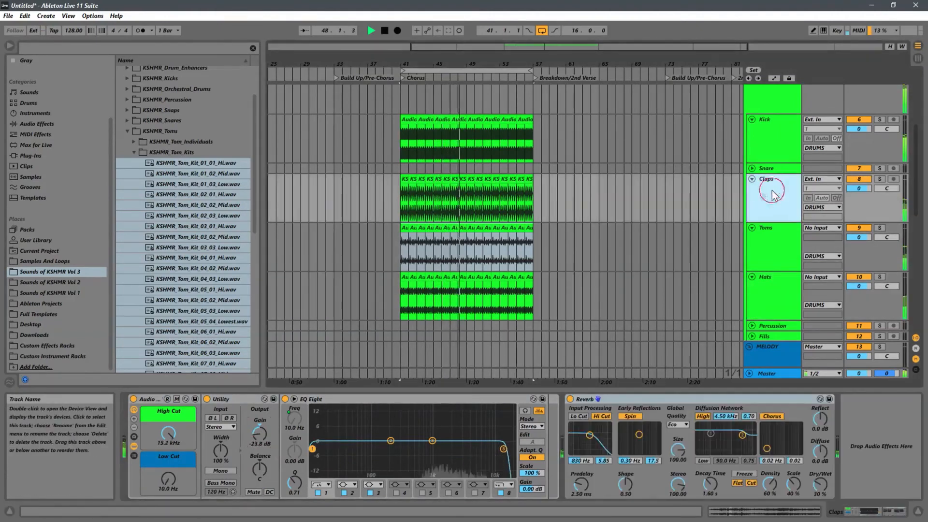
mouse_move(257, 438)
mouse_down()
mouse_move(249, 447)
mouse_move(256, 437)
mouse_move(262, 448)
mouse_up()
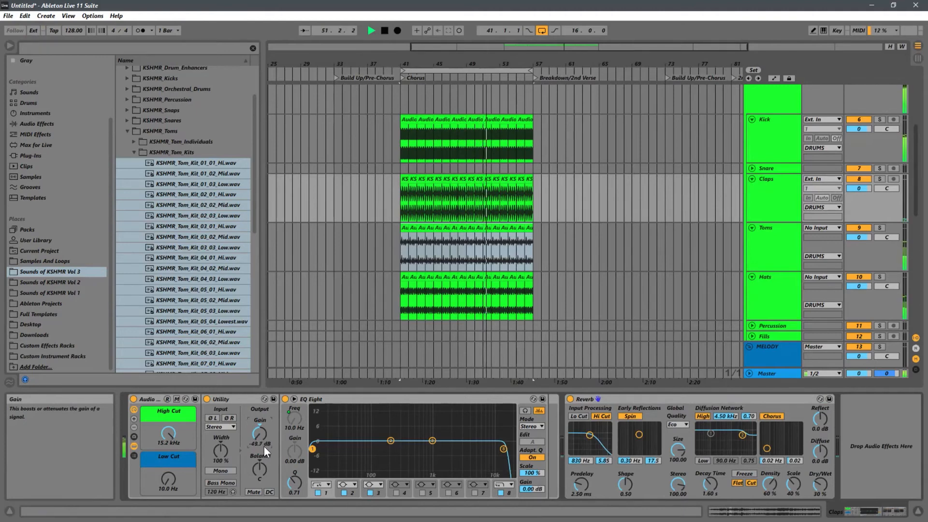
drag(262, 443, 261, 435)
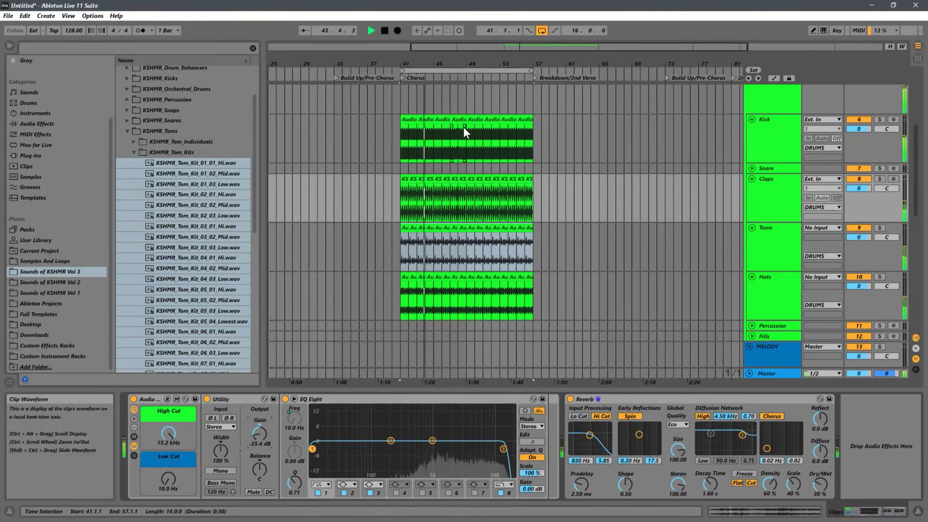
key(space)
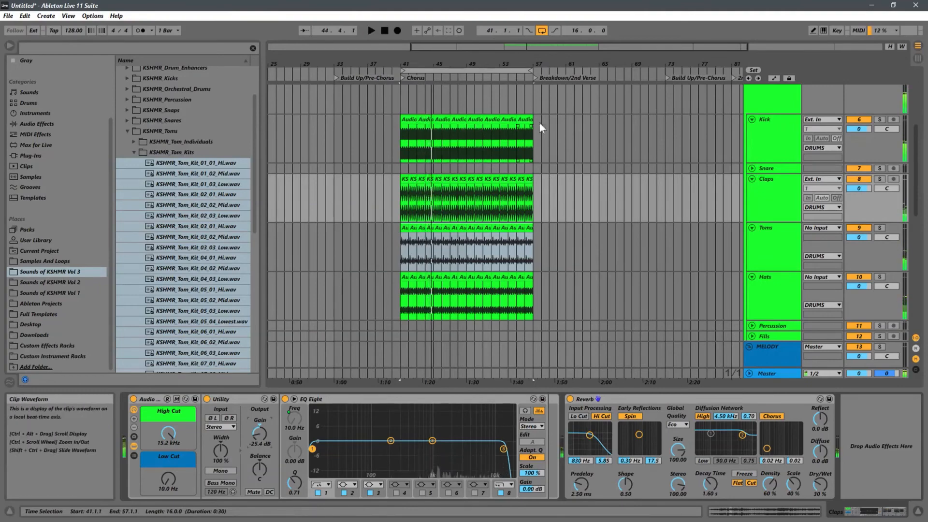
- Play the Chorus from 41.1.1 to check the balance of the kick, claps, toms and hats, and stop playback
drag(481, 60, 413, 53)
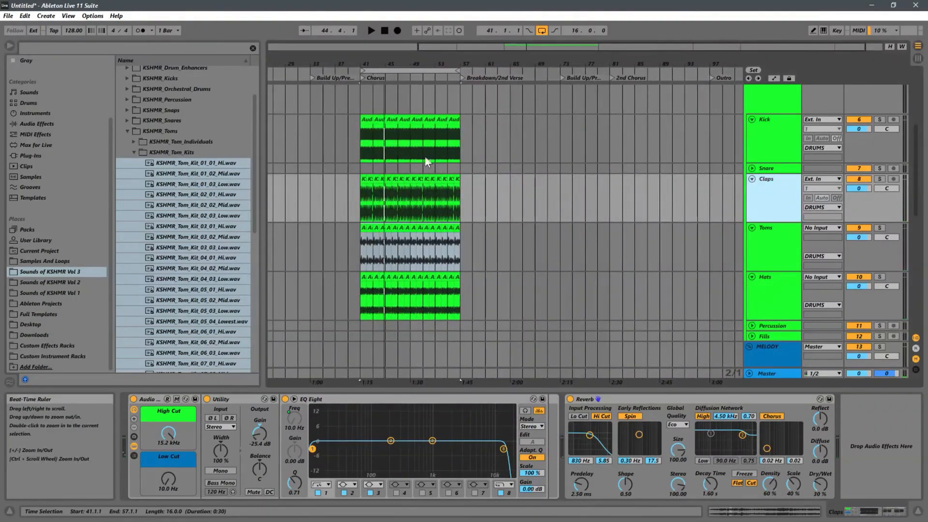
click(360, 206)
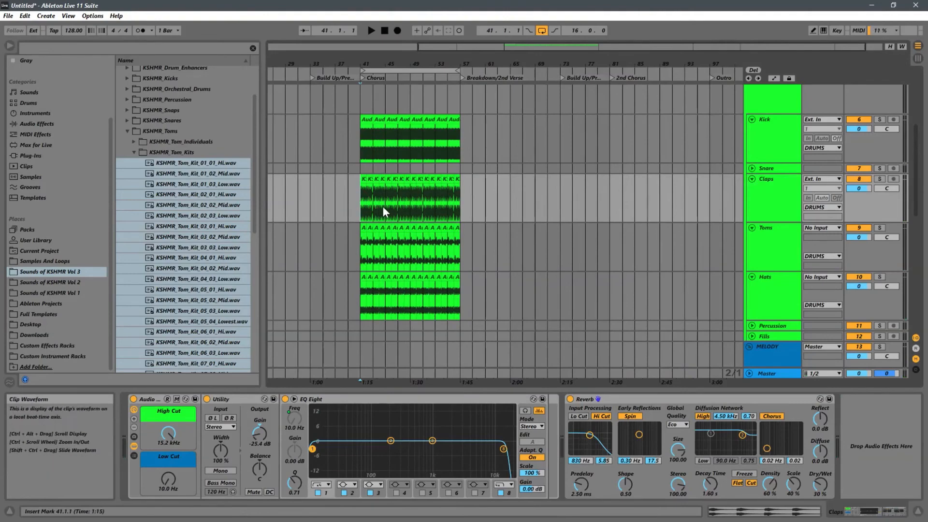
drag(412, 64, 487, 101)
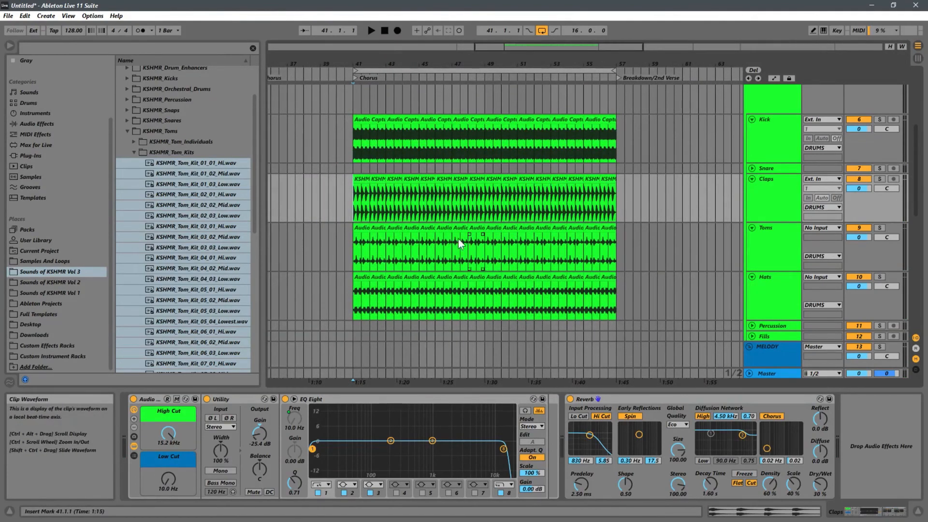
key(space)
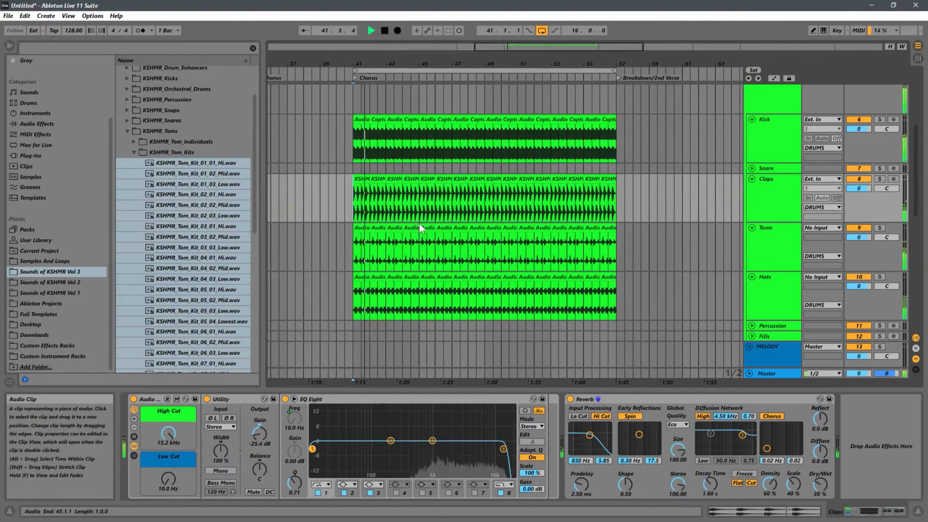
scroll(474, 209, down, 2)
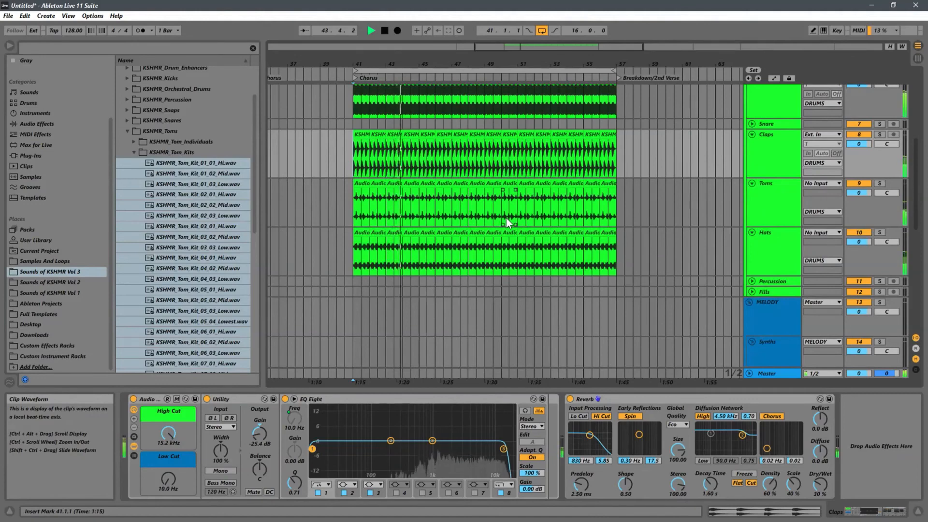
scroll(506, 218, up, 1)
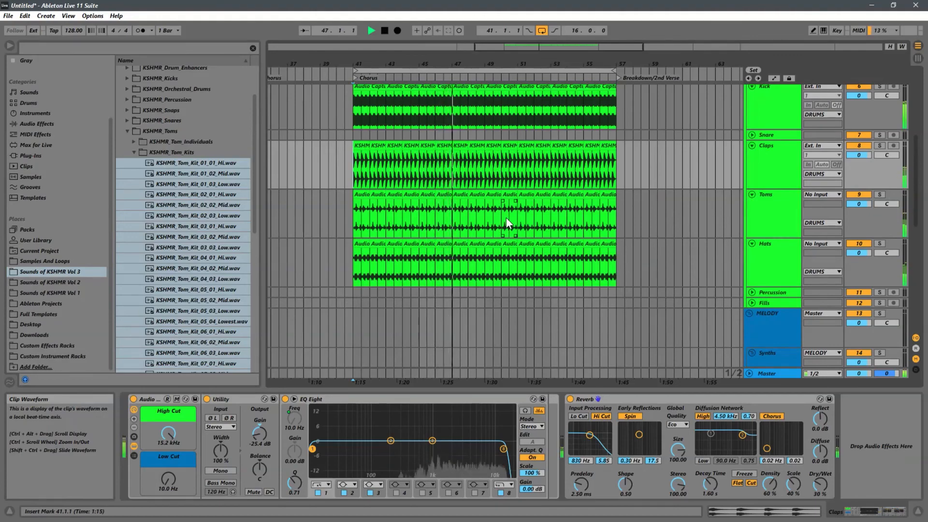
right_click(505, 218)
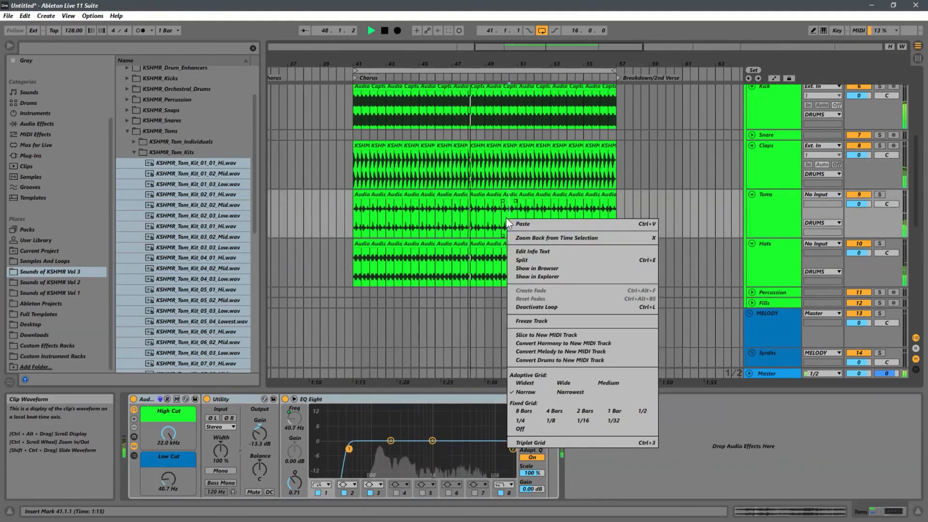
click(358, 230)
click(361, 176)
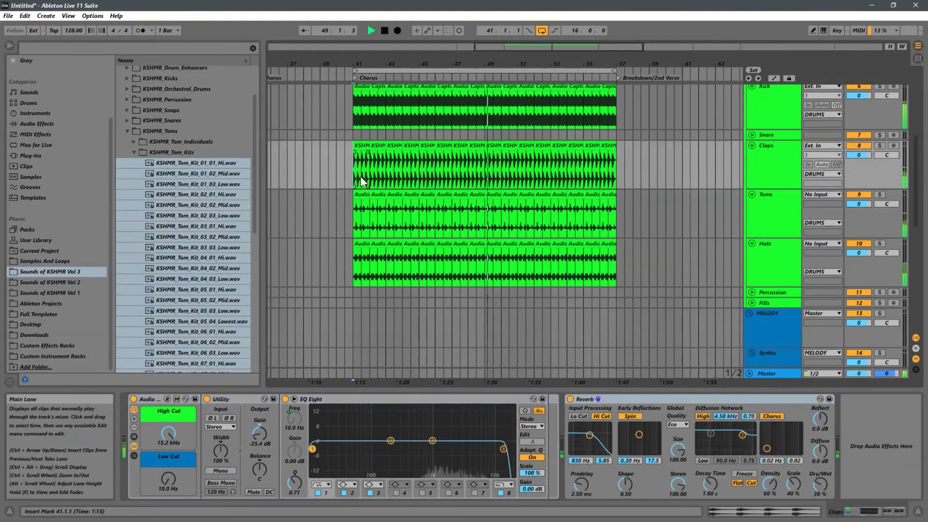
click(350, 218)
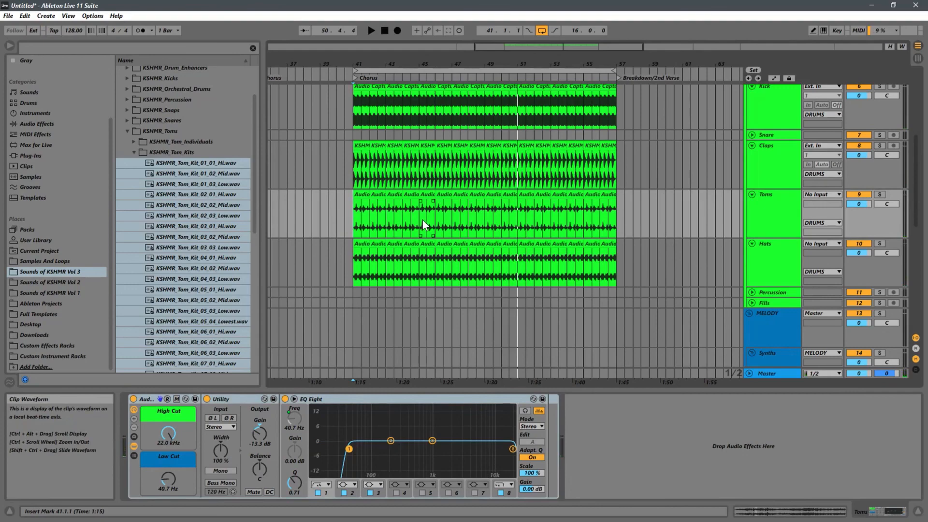
scroll(572, 205, up, 5)
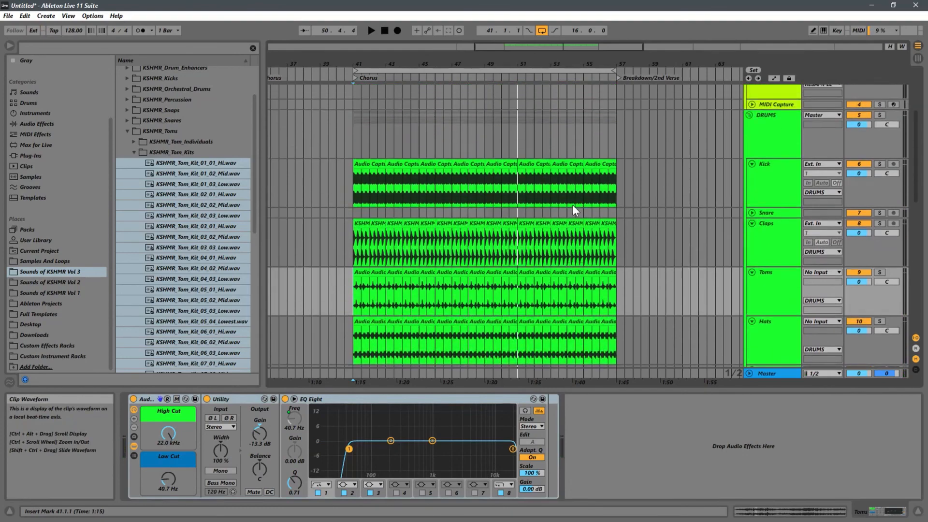
scroll(572, 205, down, 3)
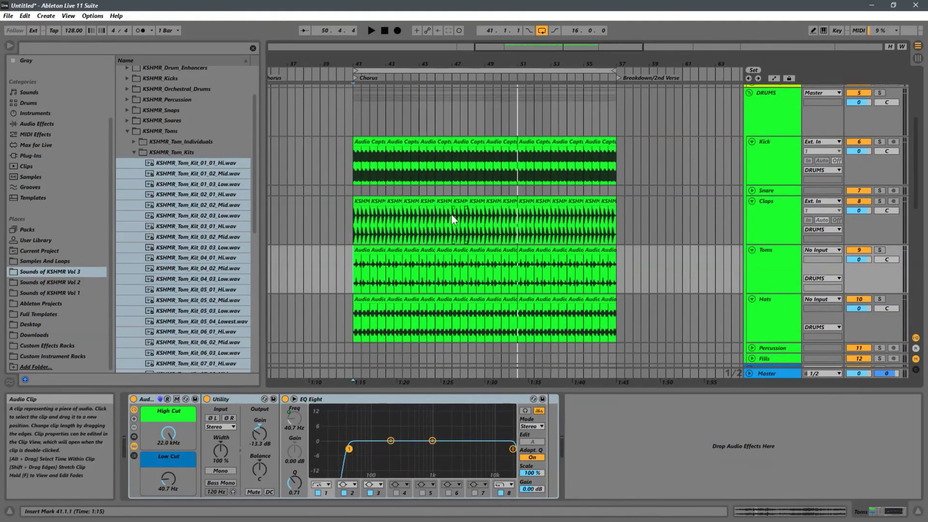
scroll(584, 270, down, 2)
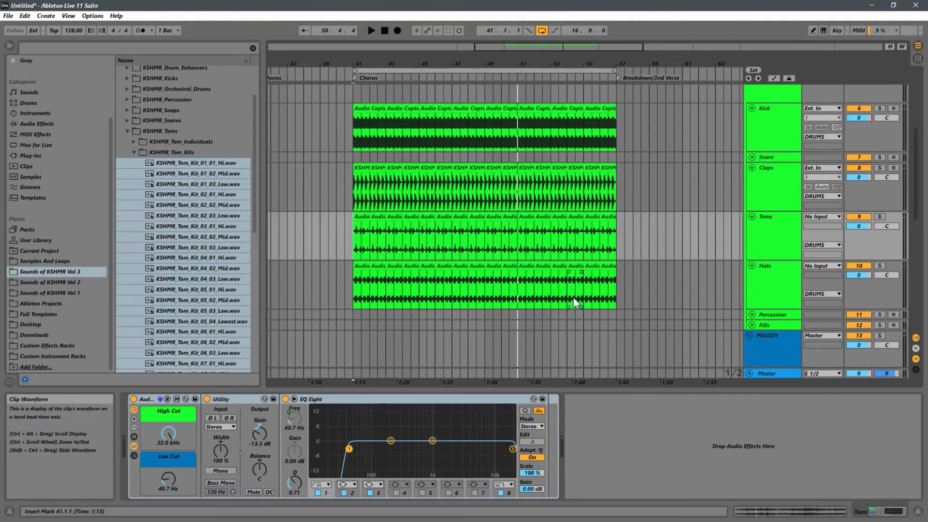